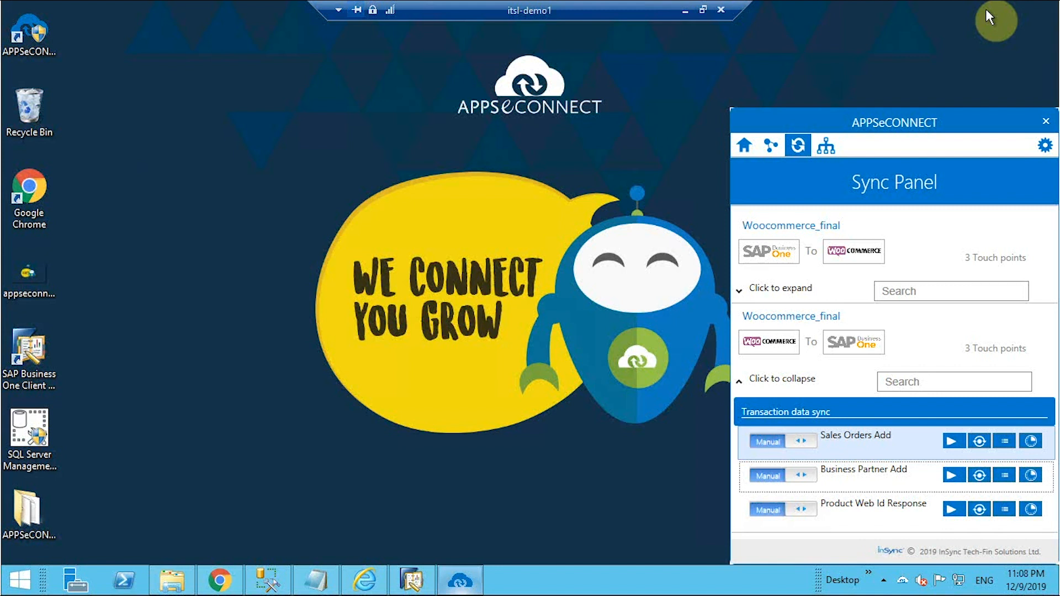
Begin a new WordPress user, entering the username and the customer's e-mail address.
left_click(215, 583)
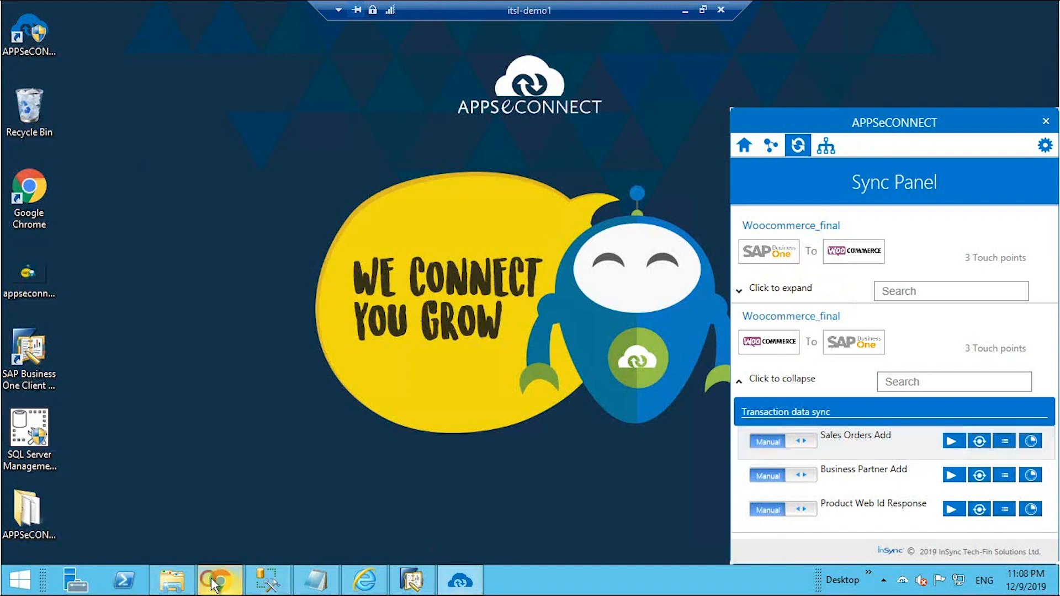
scroll(254, 300, "up", 7)
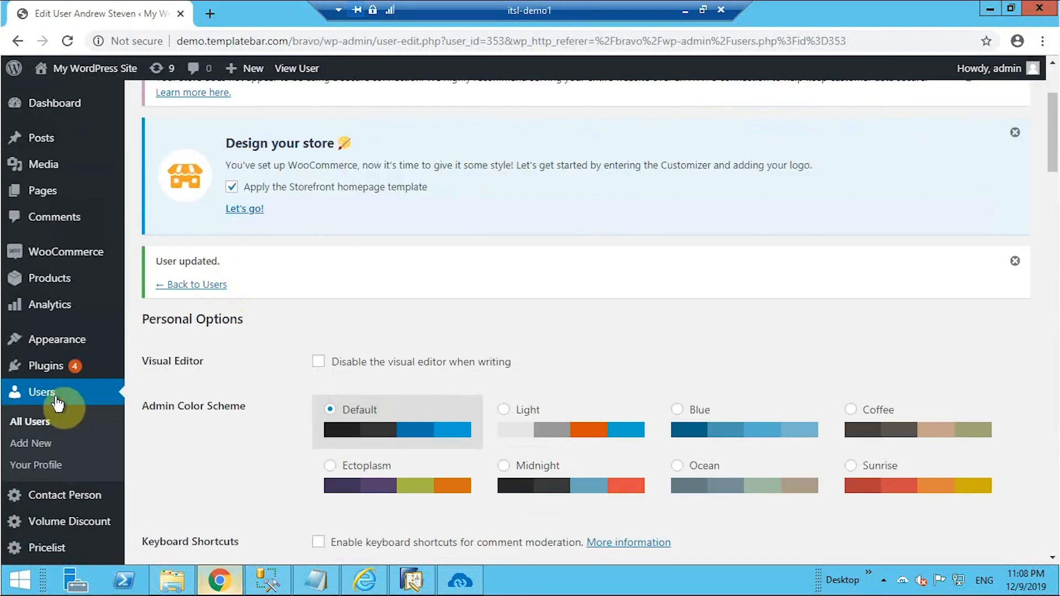
left_click(57, 404)
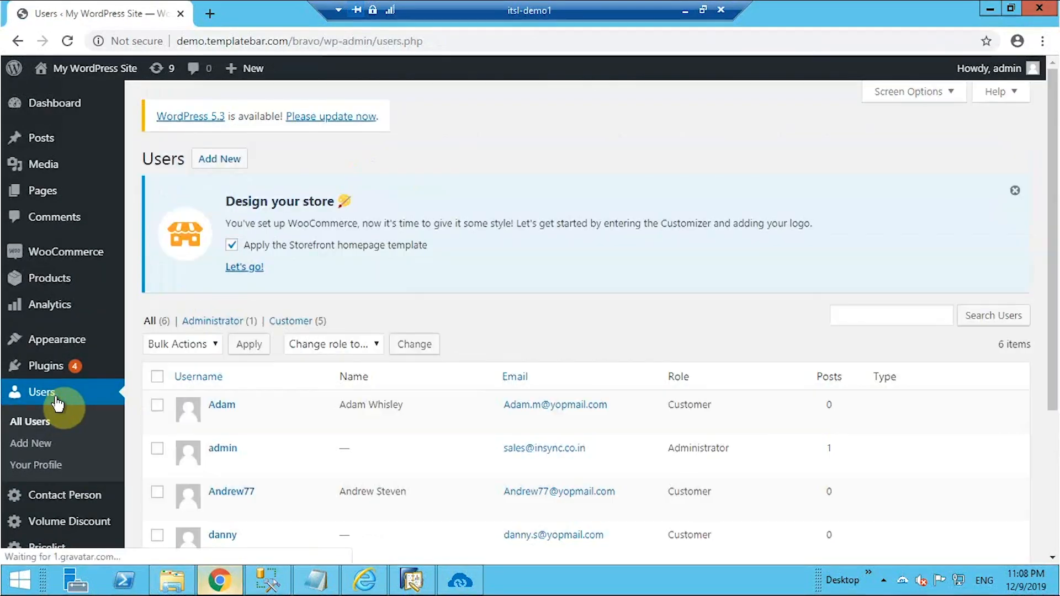
left_click(219, 159)
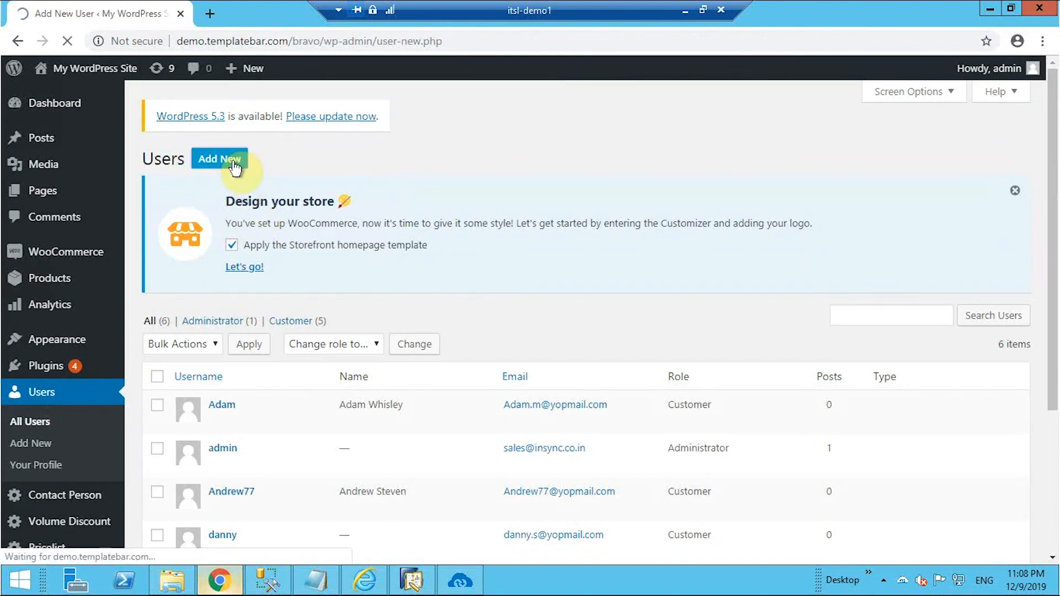
scroll(370, 288, "down", 3)
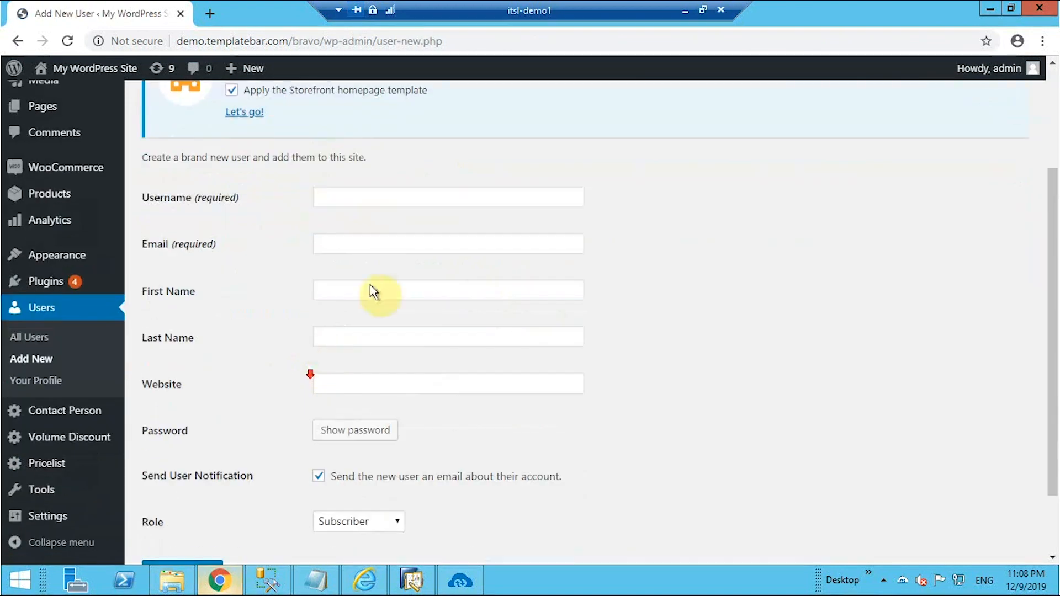
left_click(381, 193)
type("Kel")
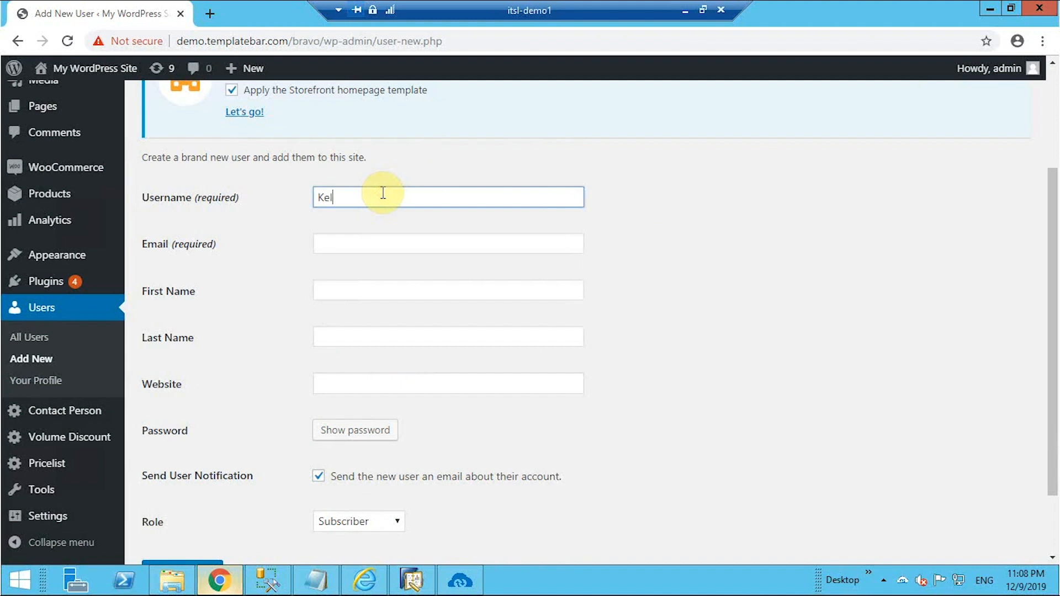
type("vin776")
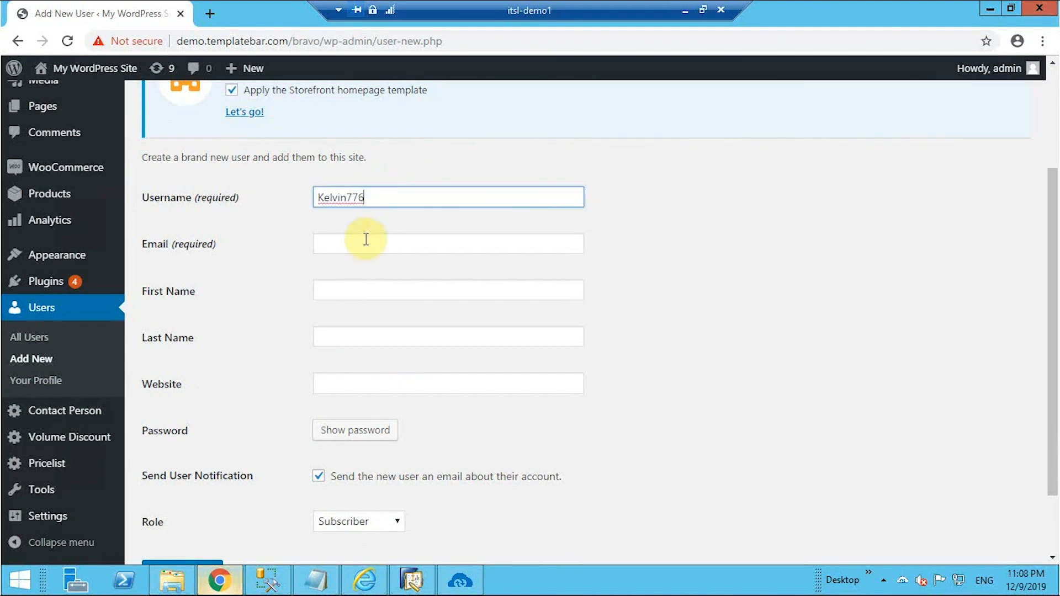
left_click(367, 241)
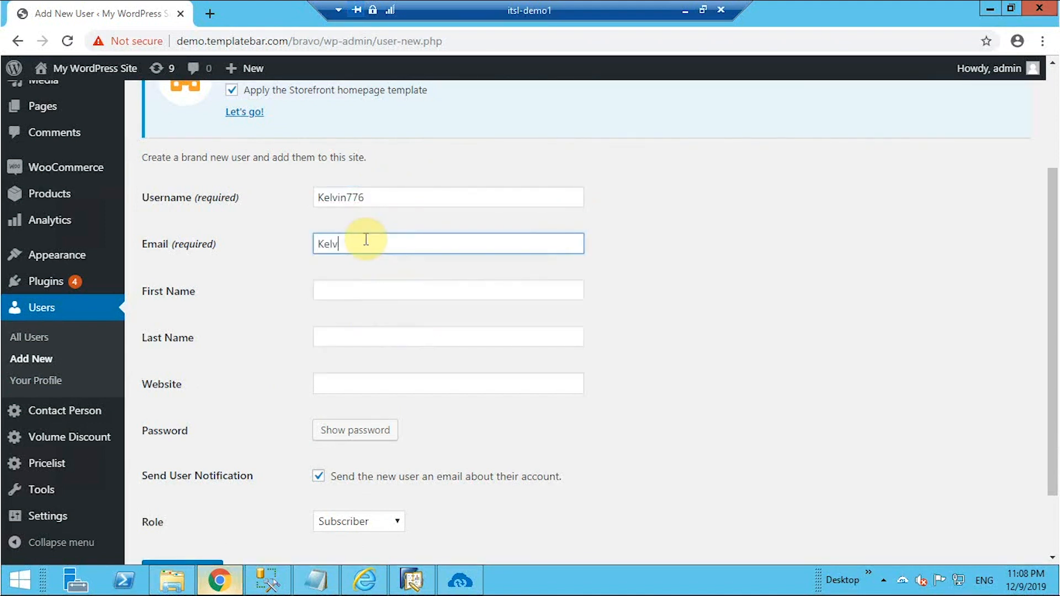
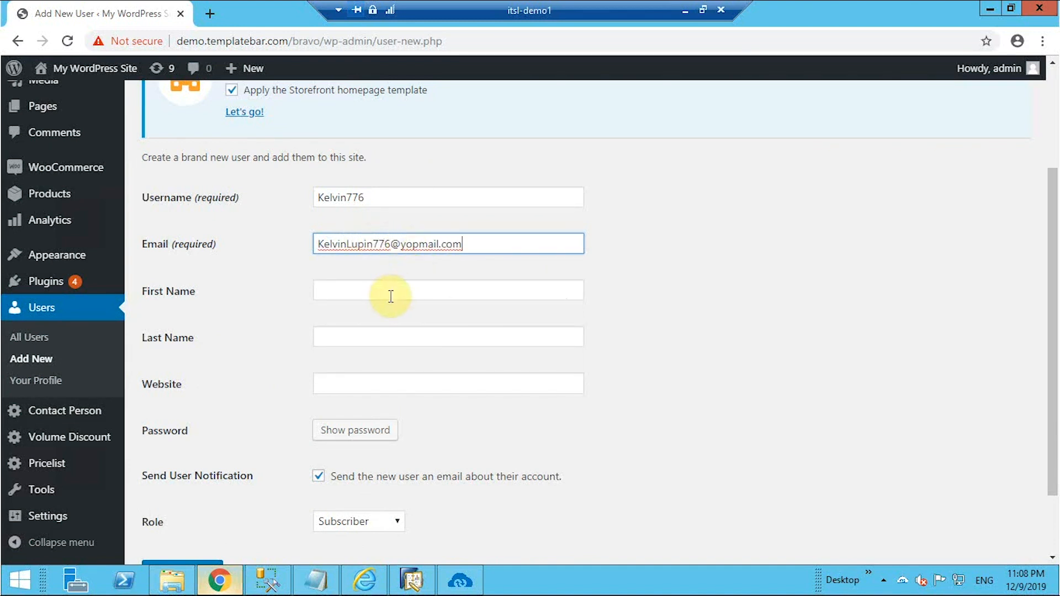
Enter the customer's first and last name, assign the Customer role, and create the user.
left_click(391, 297)
left_click(376, 339)
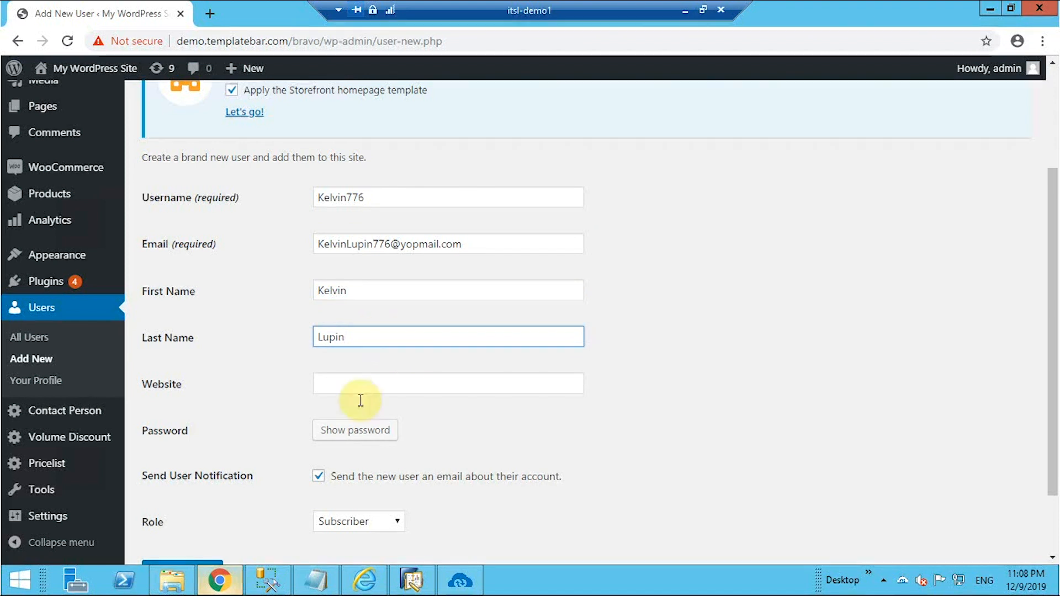
scroll(388, 501, "down", 2)
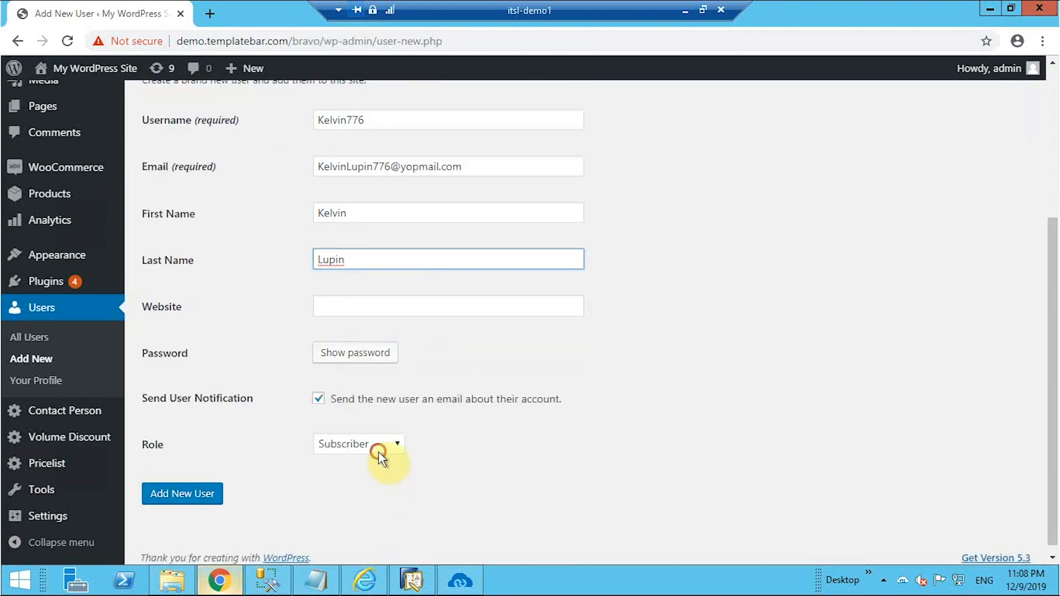
left_click(373, 446)
left_click(366, 480)
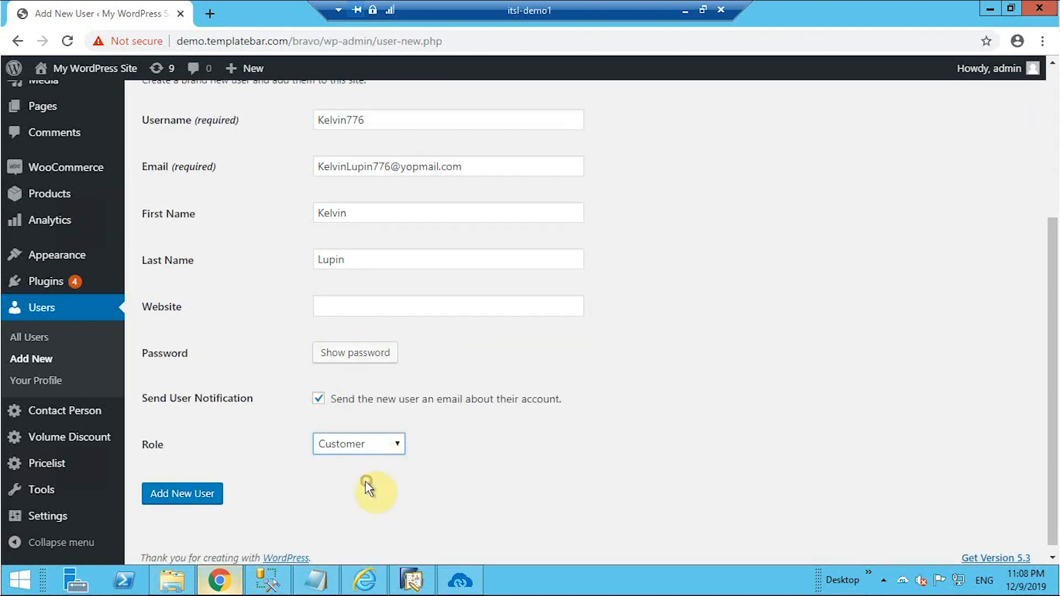
left_click(185, 494)
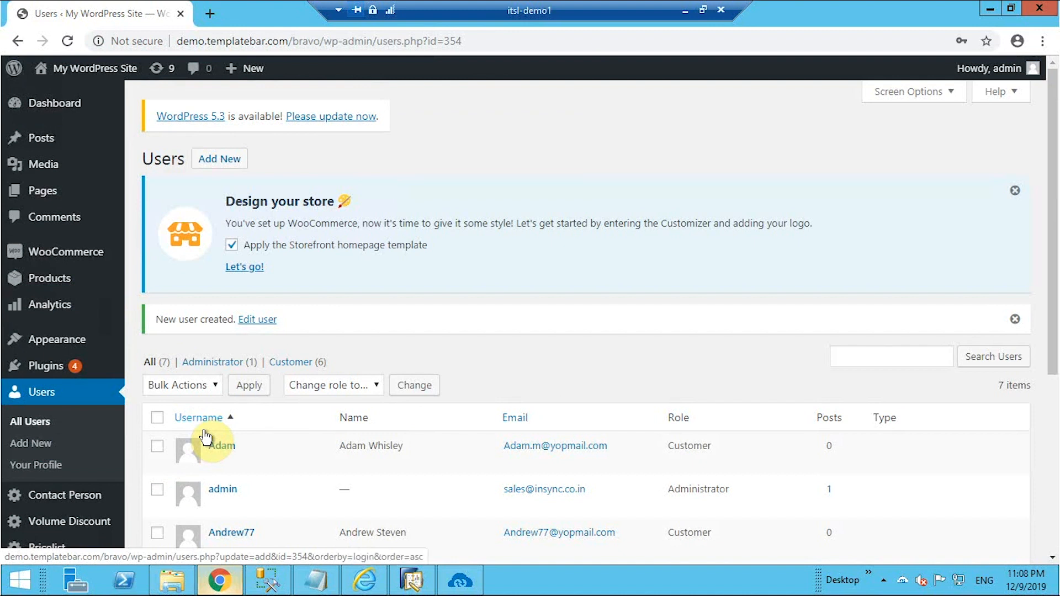
Open the new customer's profile and fill in billing company, address line, city and postcode.
scroll(384, 468, "down", 4)
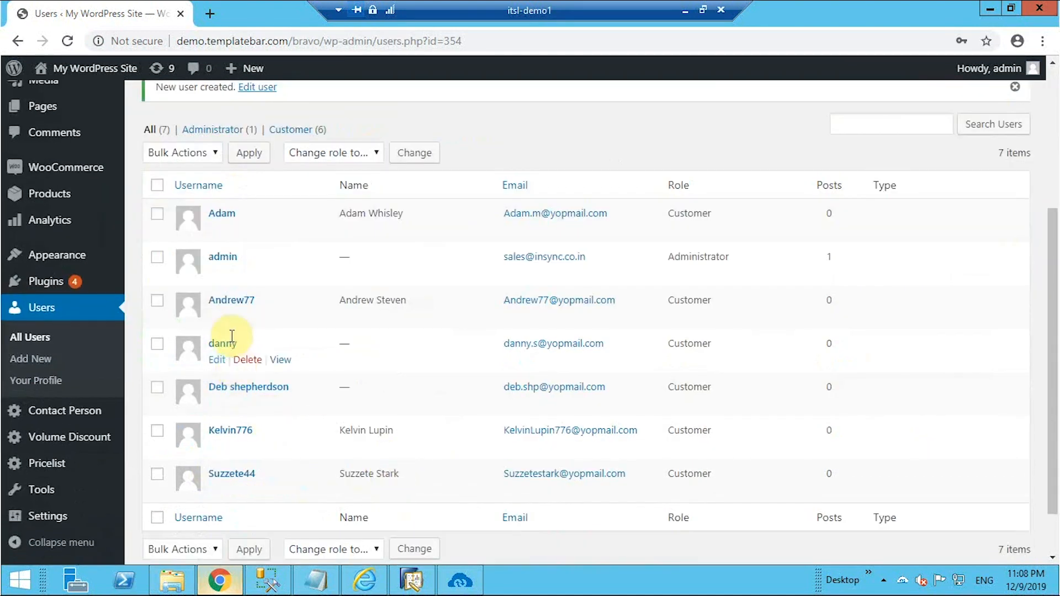
left_click(234, 431)
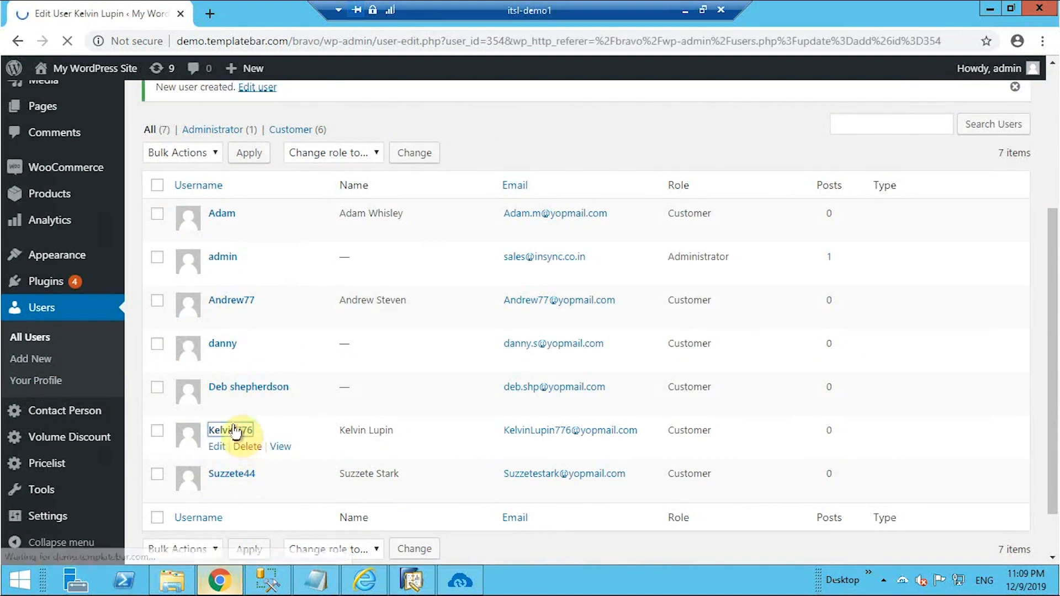
scroll(319, 360, "down", 4)
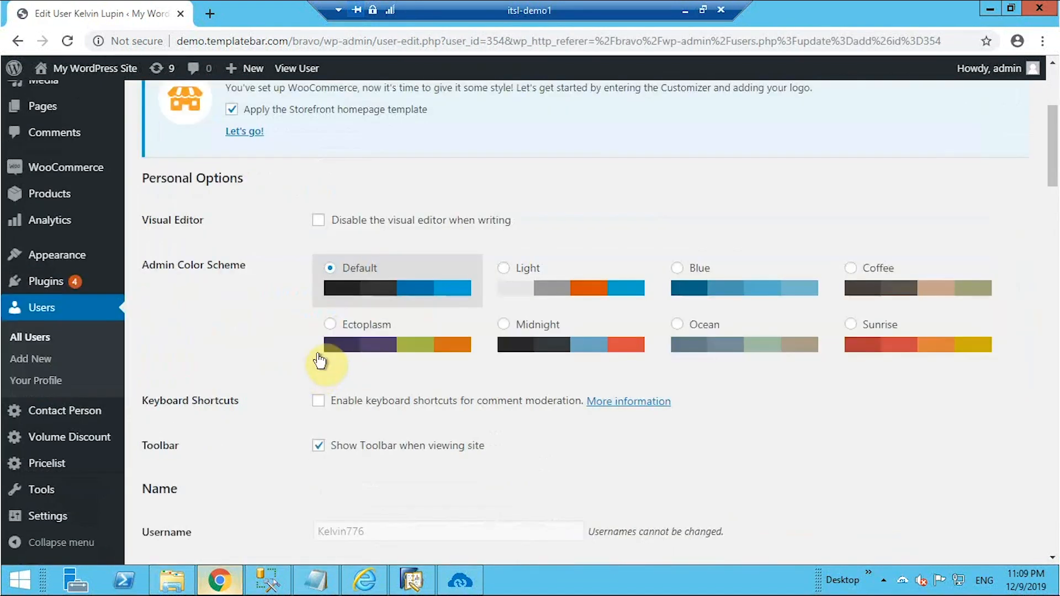
scroll(320, 360, "down", 20)
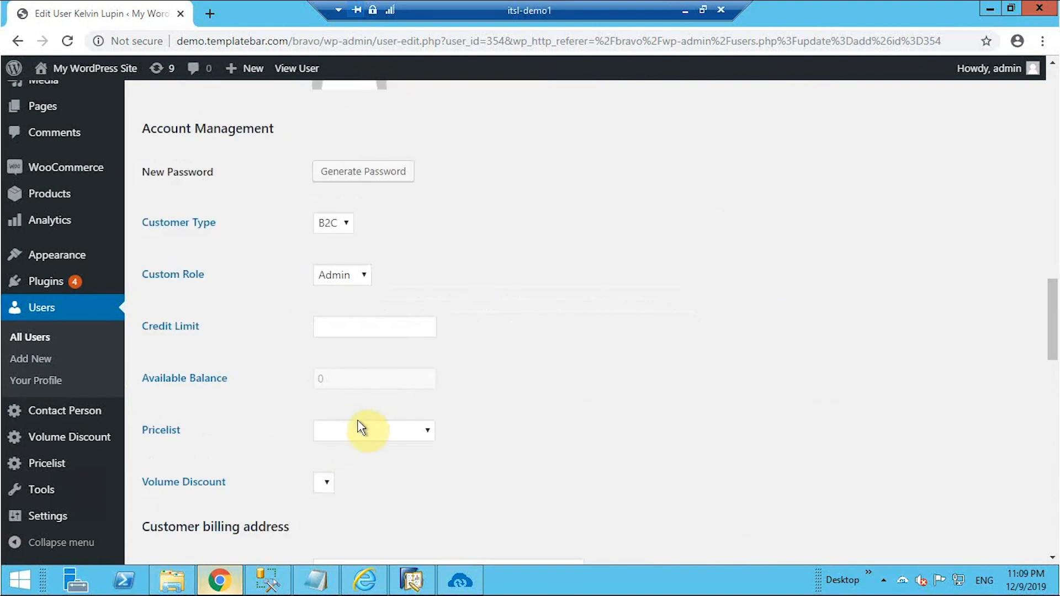
scroll(367, 418, "down", 5)
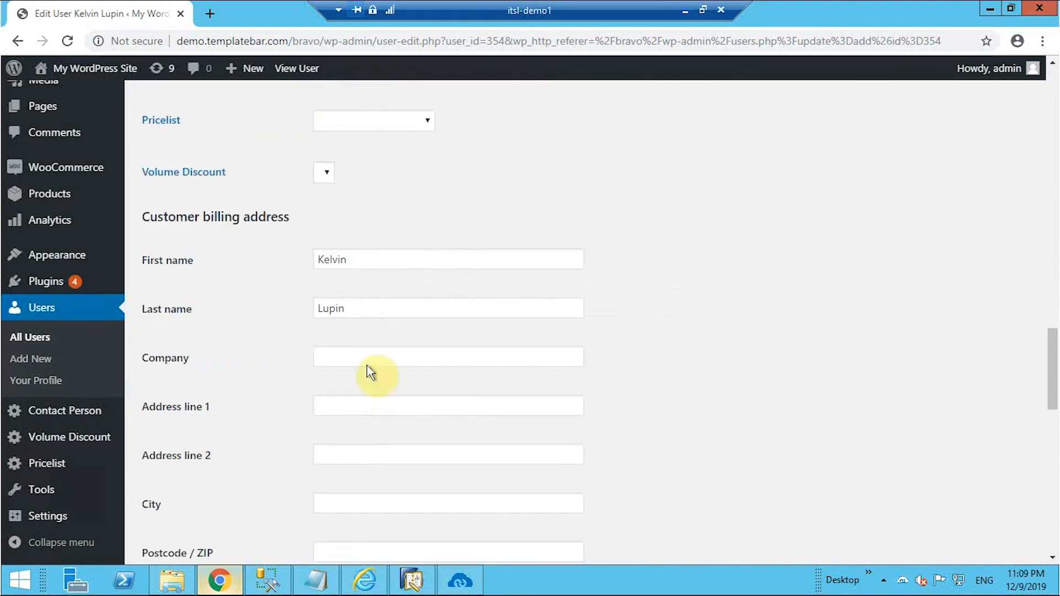
left_click(345, 357)
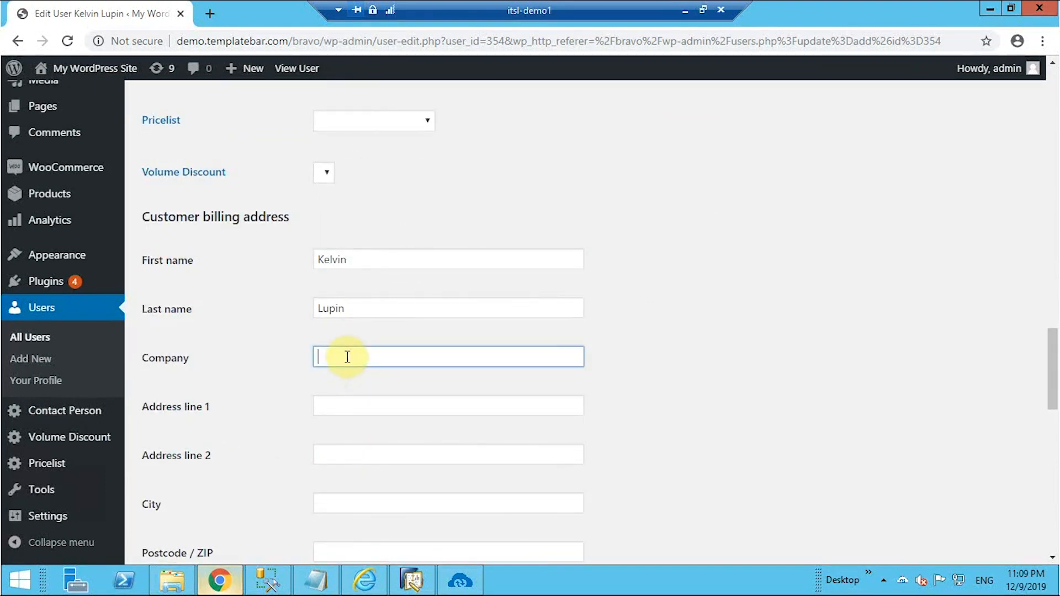
type("Fl")
type("orida")
type("Insync")
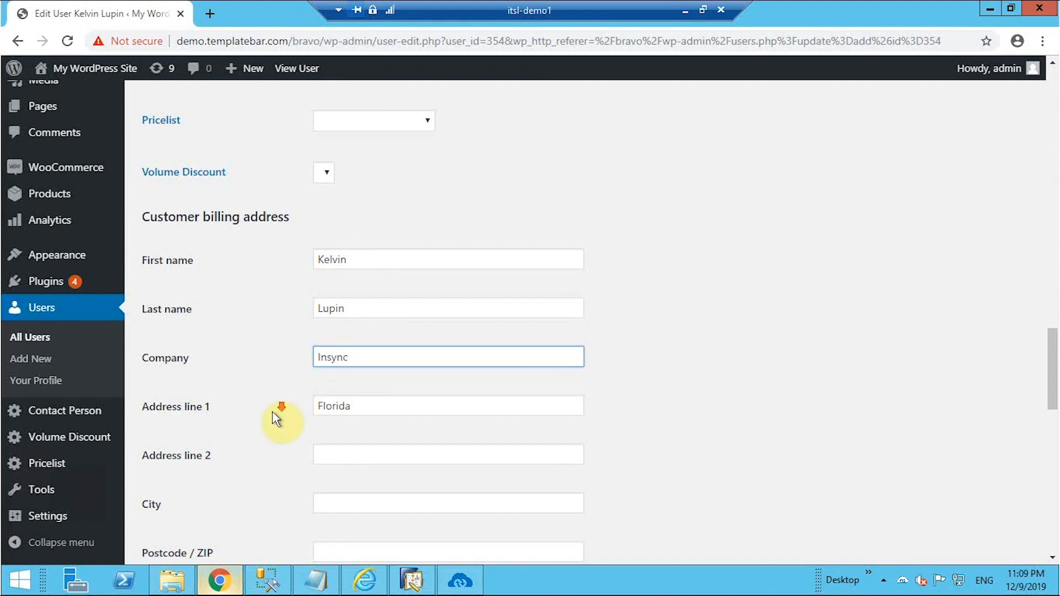
scroll(339, 377, "down", 1)
left_click(339, 378)
type("Florida")
scroll(346, 392, "down", 3)
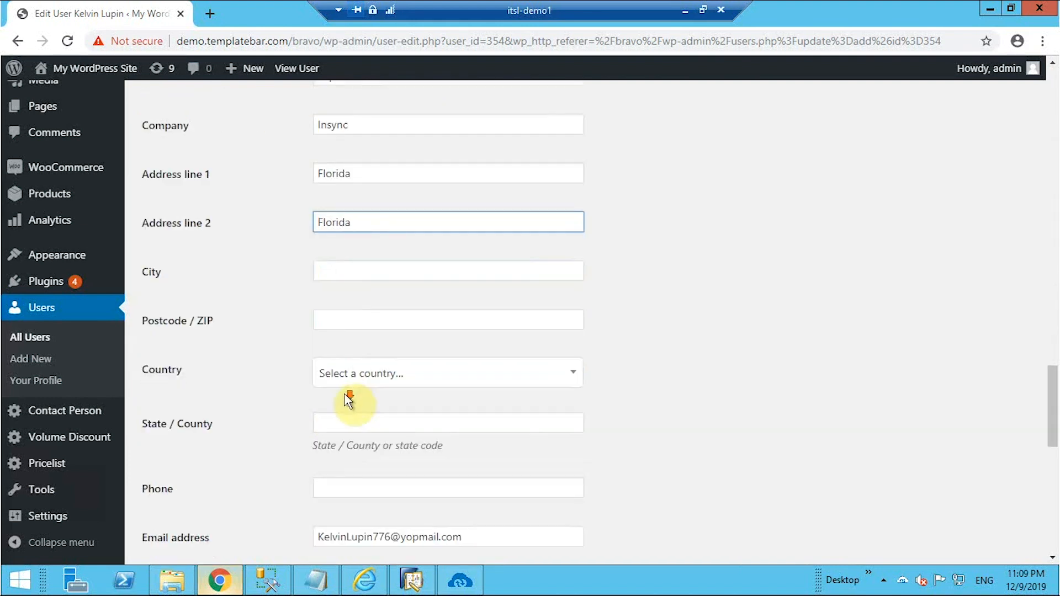
left_click(351, 270)
type("Florida")
left_click(364, 322)
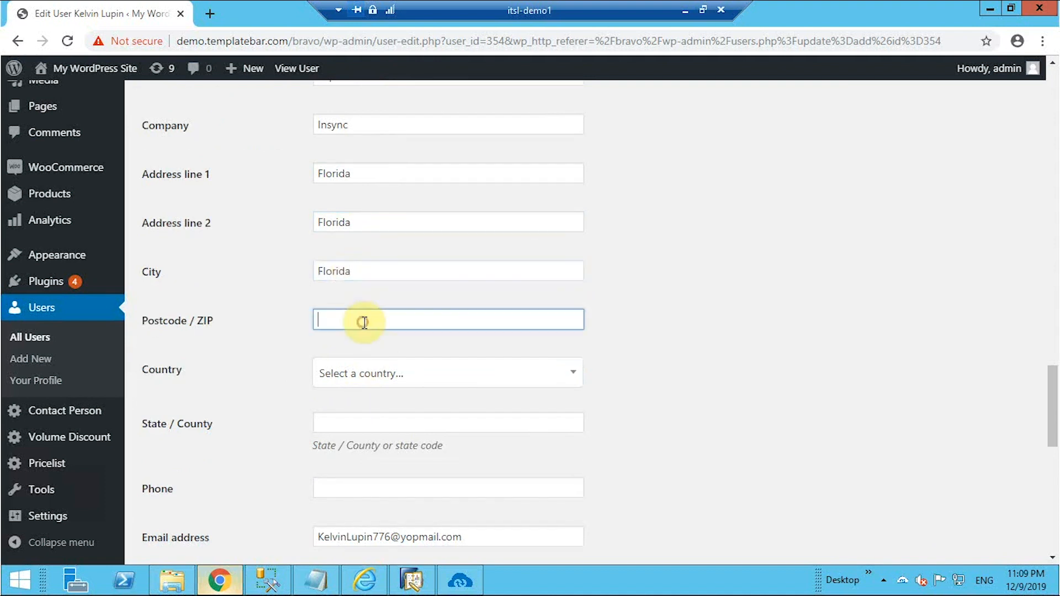
type("32008")
Set the billing country to United States (US) and the state to Florida.
left_click(377, 379)
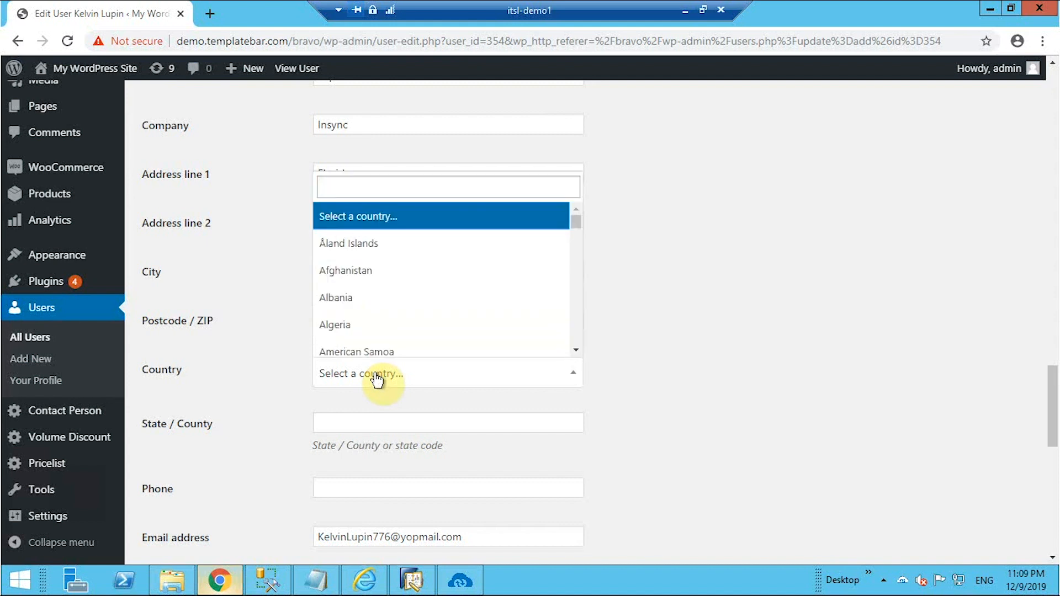
type("United")
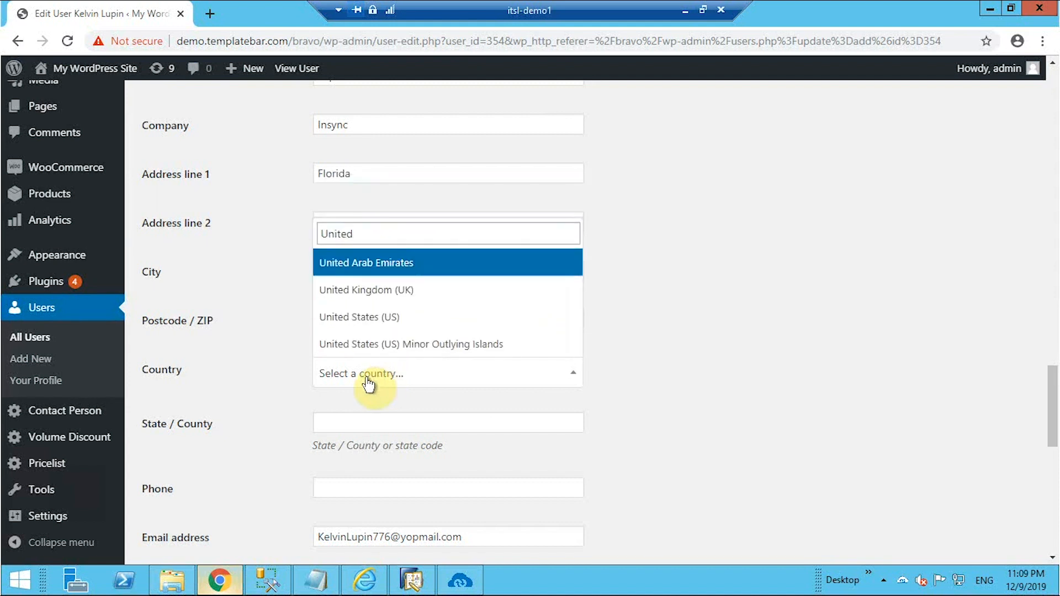
left_click(365, 317)
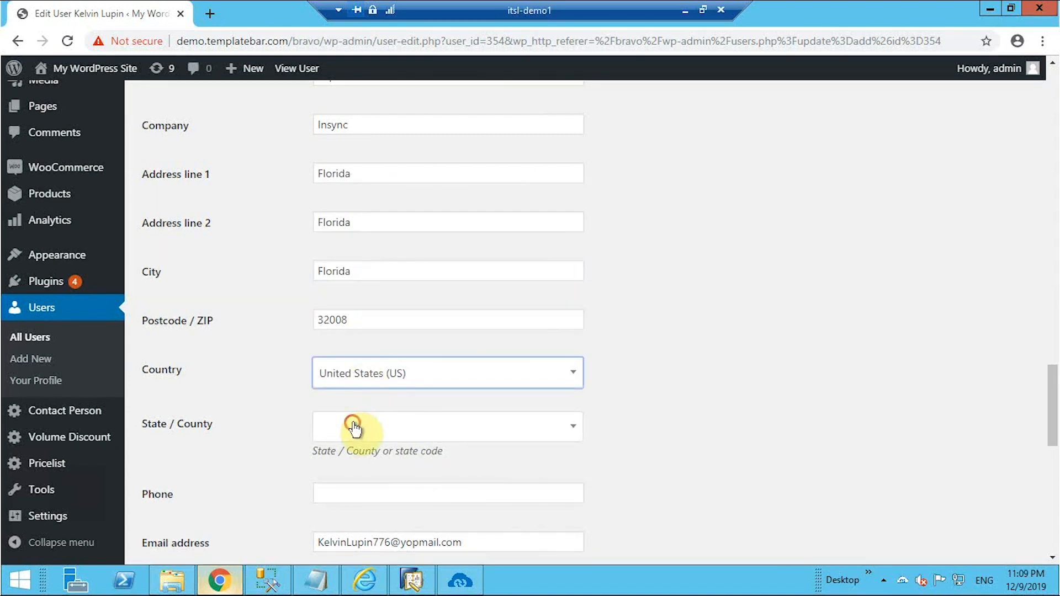
left_click(354, 427)
type("Flori")
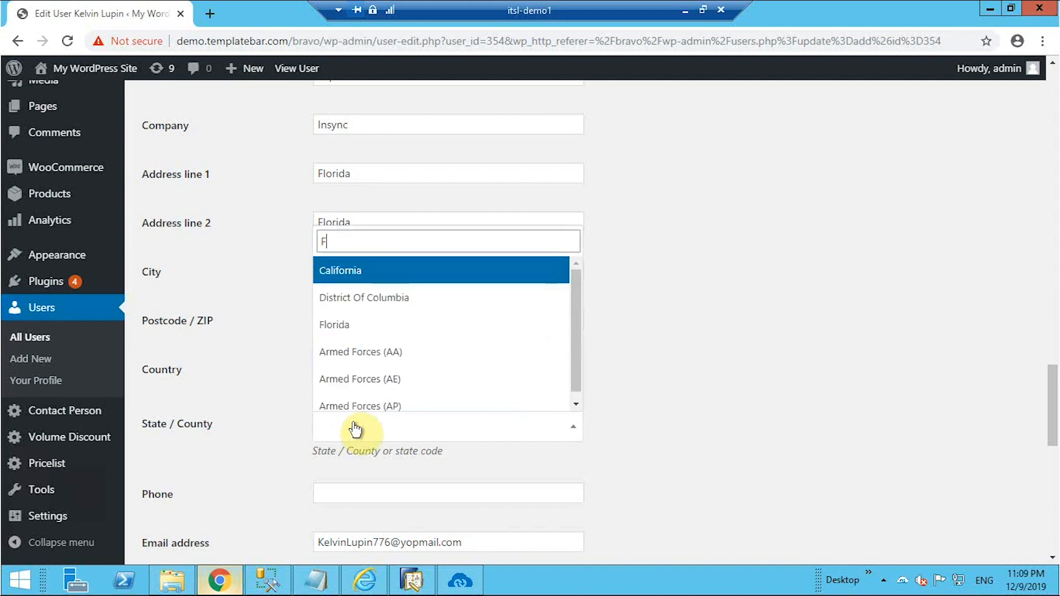
left_click(344, 398)
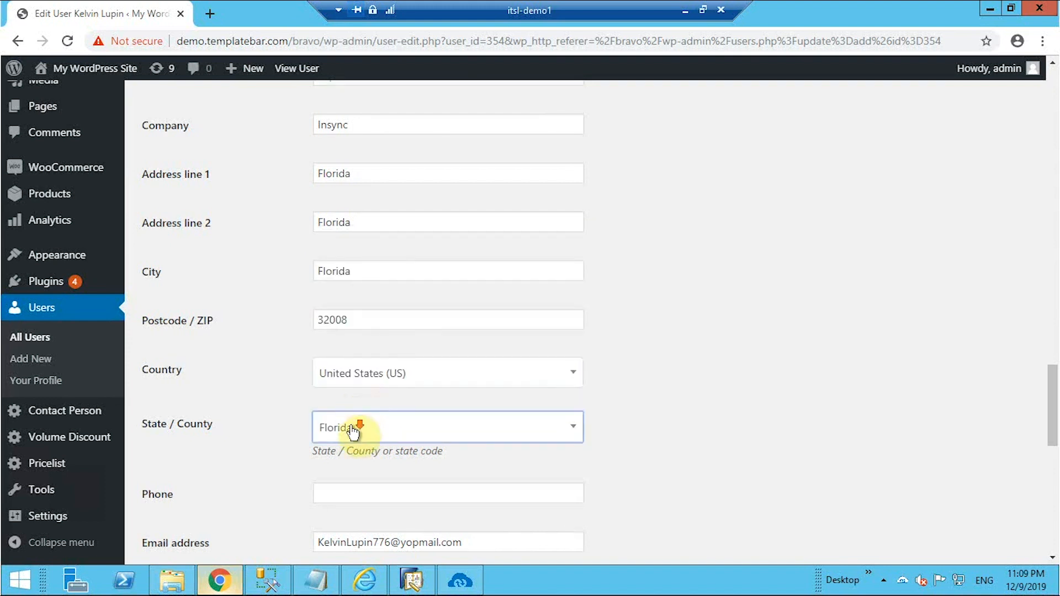
Add the customer's phone number, copy billing to shipping, and update the user.
scroll(354, 422, "down", 1)
left_click(374, 416)
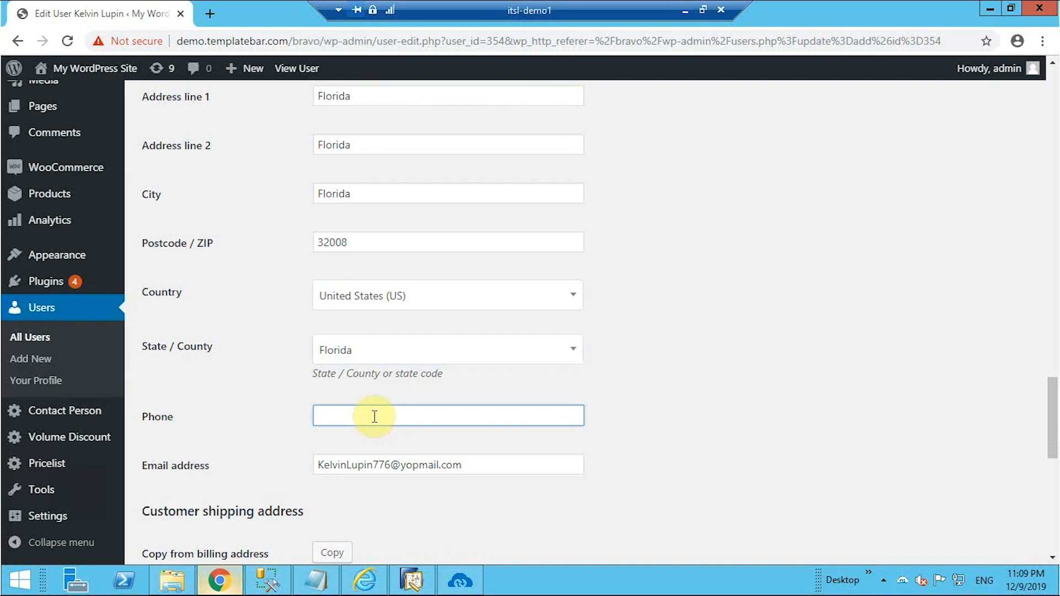
type("987654323")
scroll(375, 415, "down", 4)
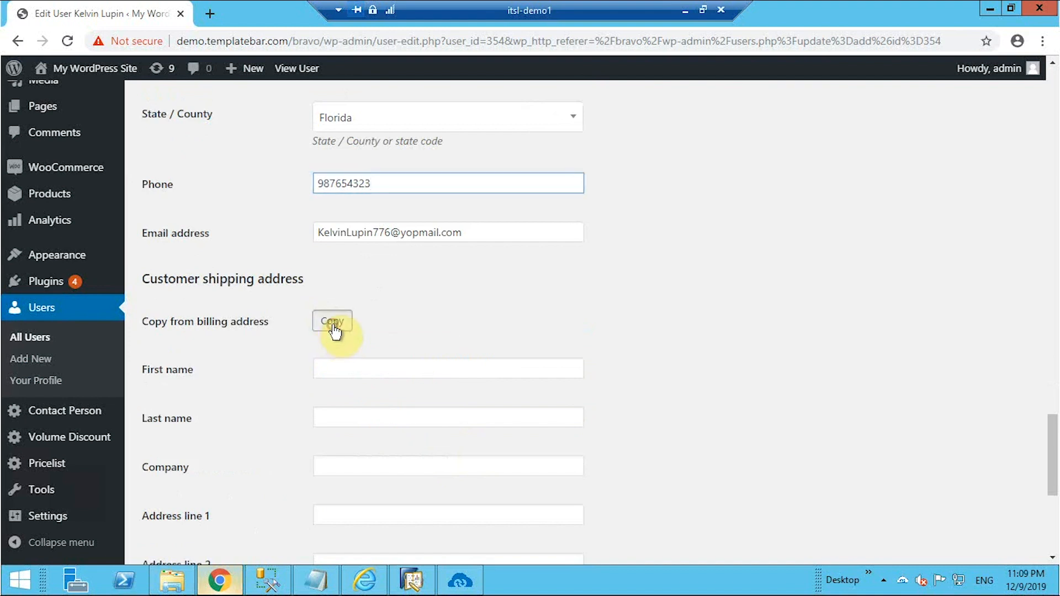
left_click(333, 322)
scroll(551, 351, "down", 6)
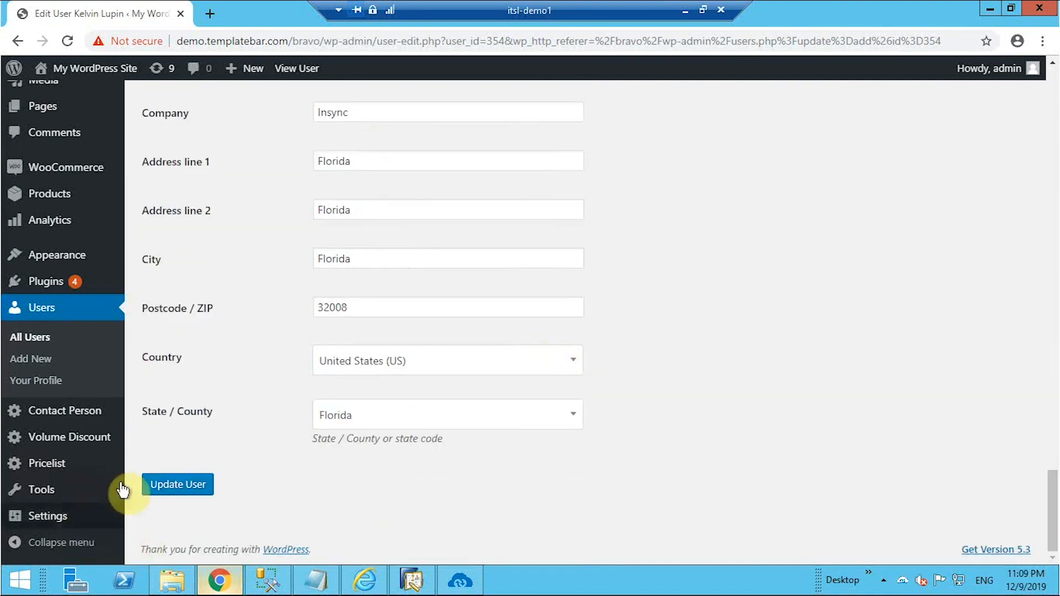
left_click(152, 486)
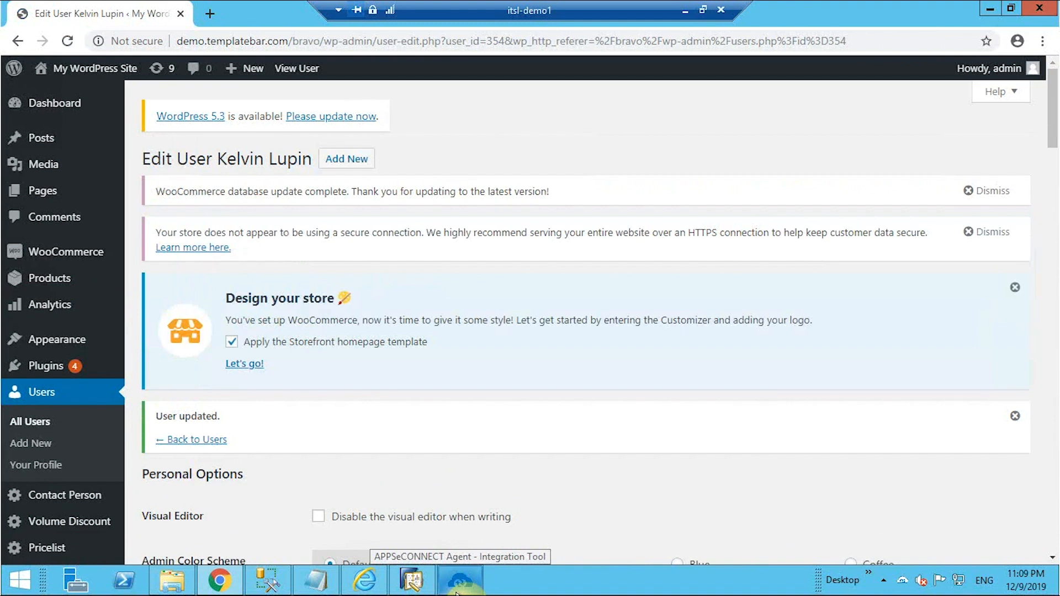
Run the Business Partner Add sync in APPSeCONNECT, then switch to SAP Business One.
left_click(457, 590)
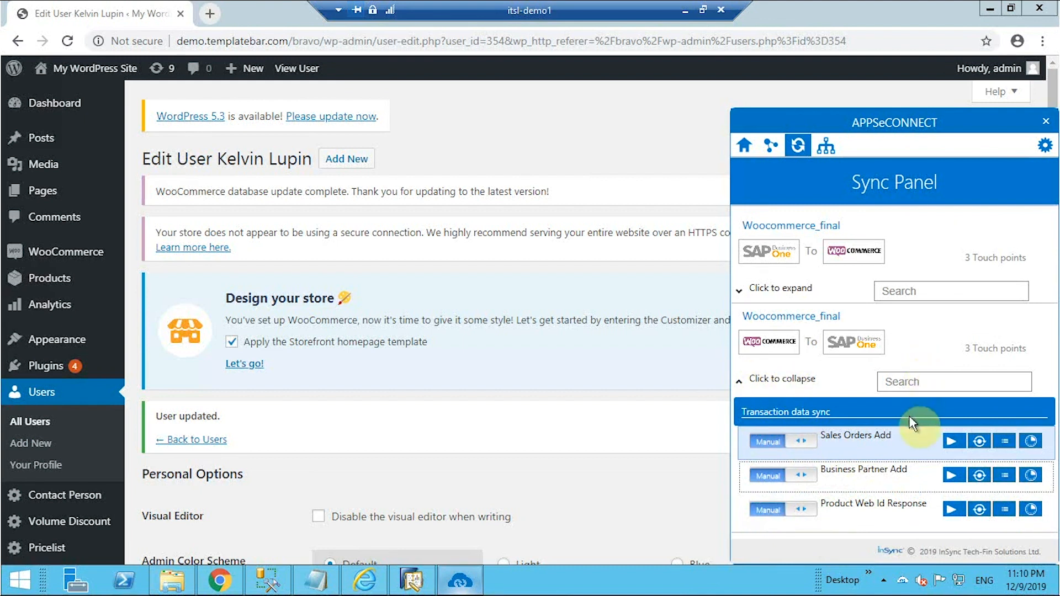
mouse_move(871, 476)
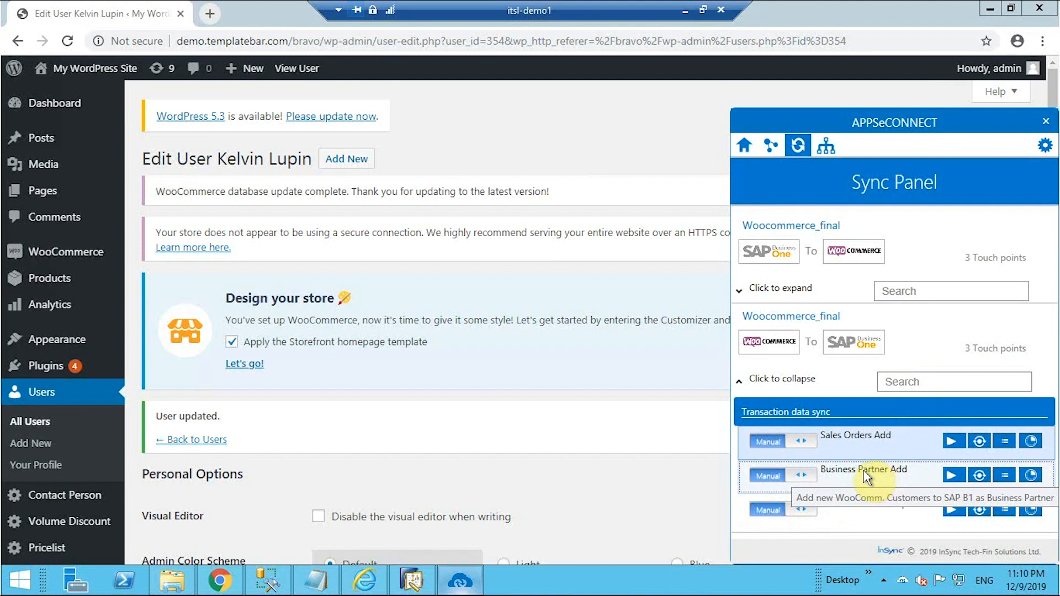
left_click(950, 475)
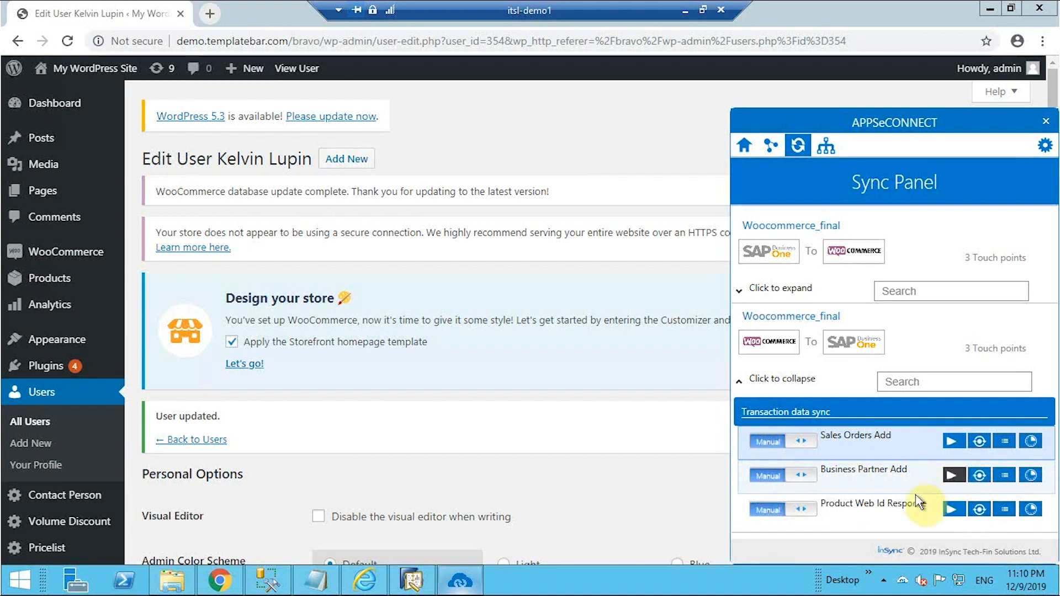
left_click(990, 9)
left_click(424, 585)
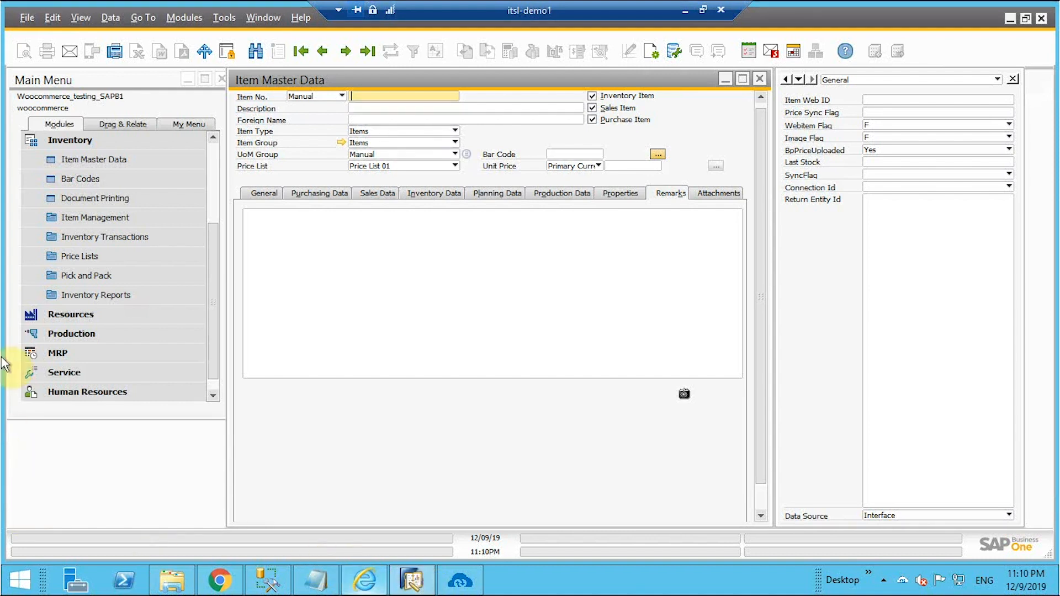
Close Item Master Data and find the synced customer by name in Business Partner Master Data.
left_click(760, 79)
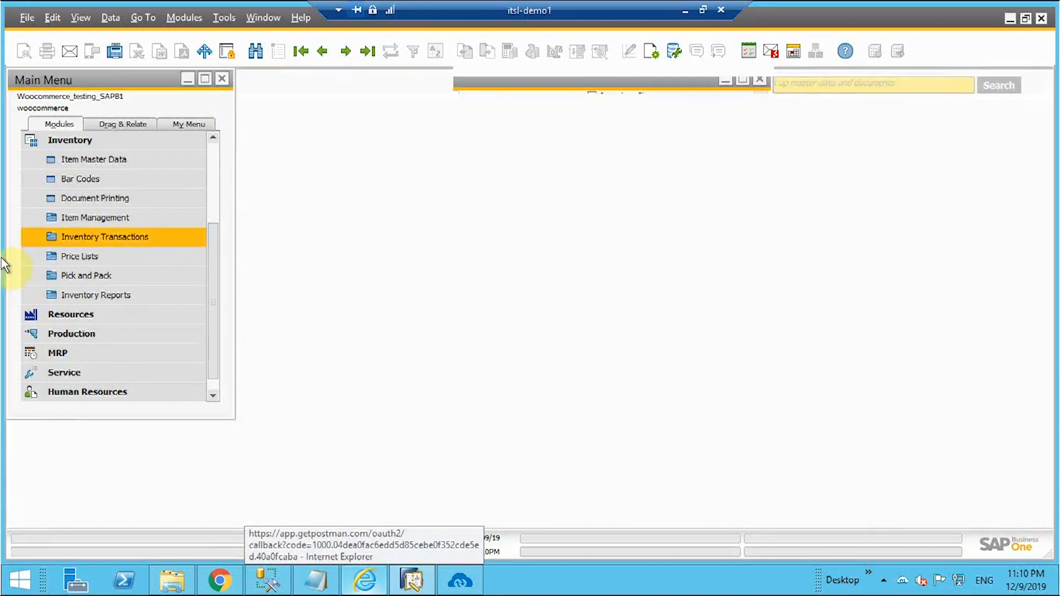
left_click(87, 142)
left_click(85, 237)
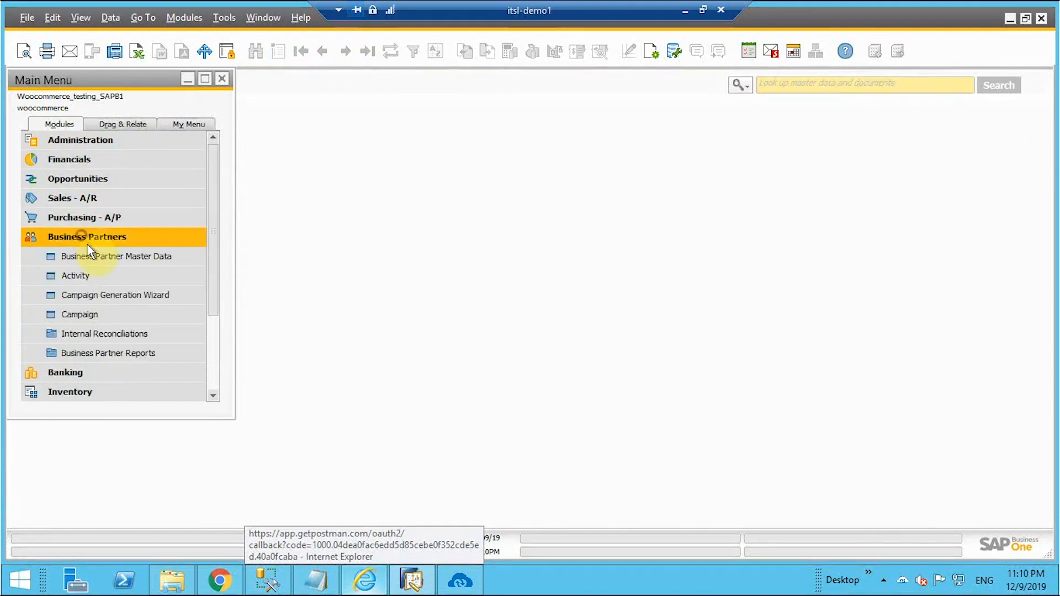
left_click(91, 255)
left_click(307, 113)
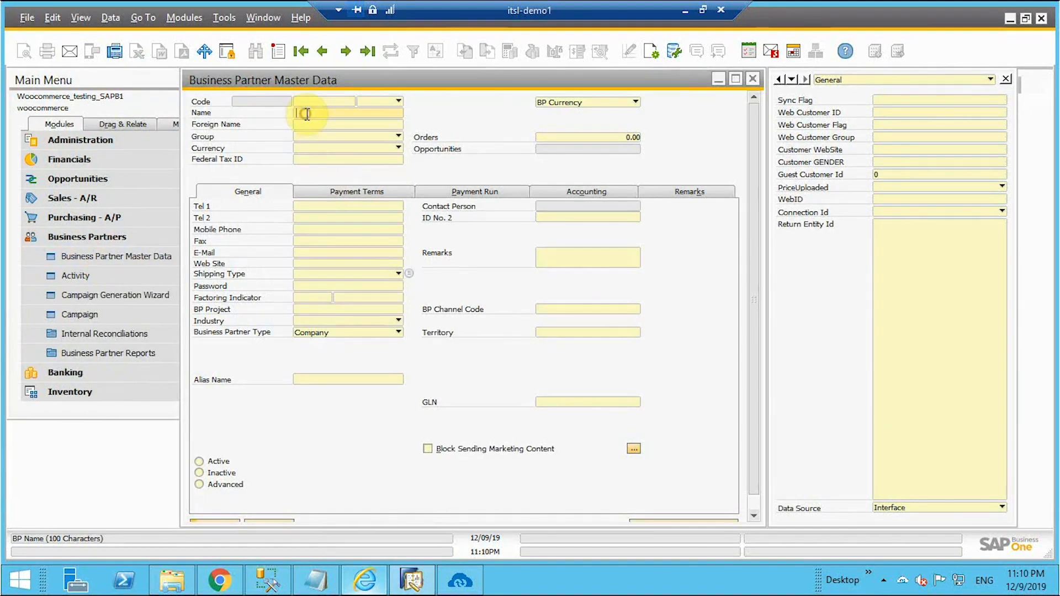
key("Return")
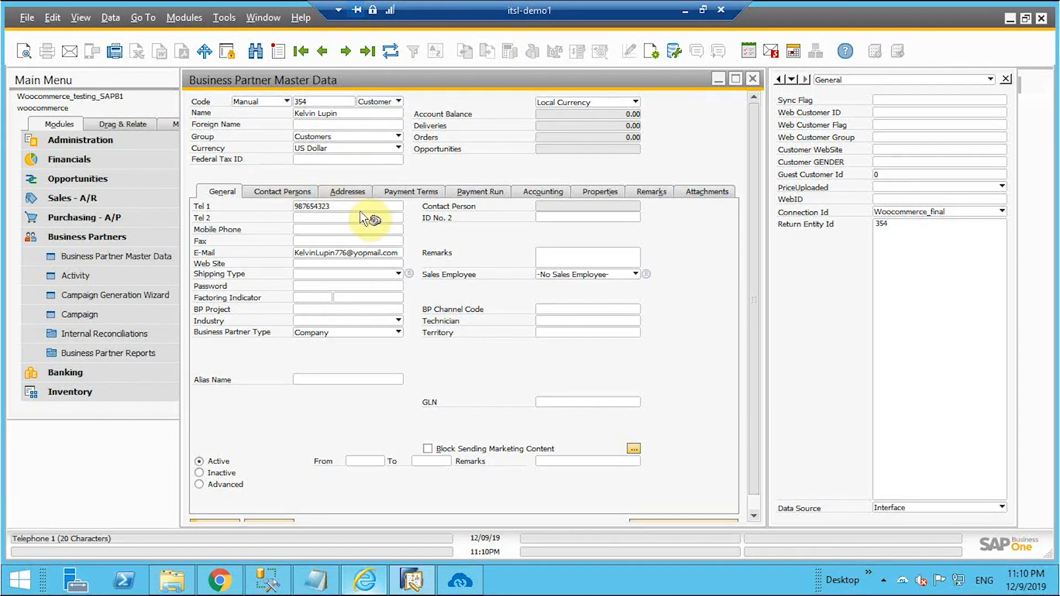
Inspect the customer's Bill To and Ship To addresses, then close the business partner form.
left_click(351, 193)
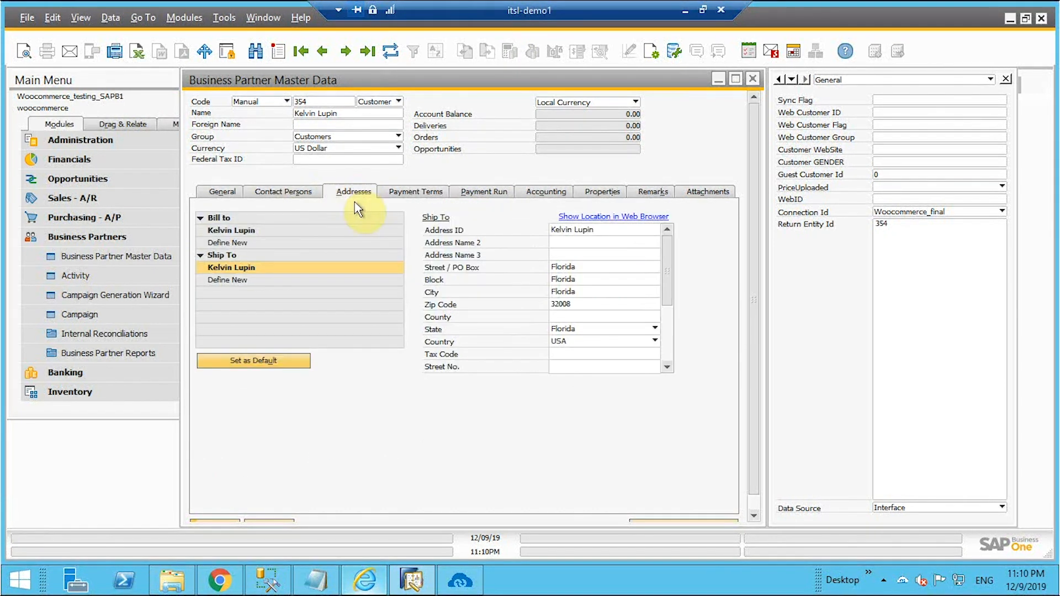
left_click(247, 231)
left_click(241, 266)
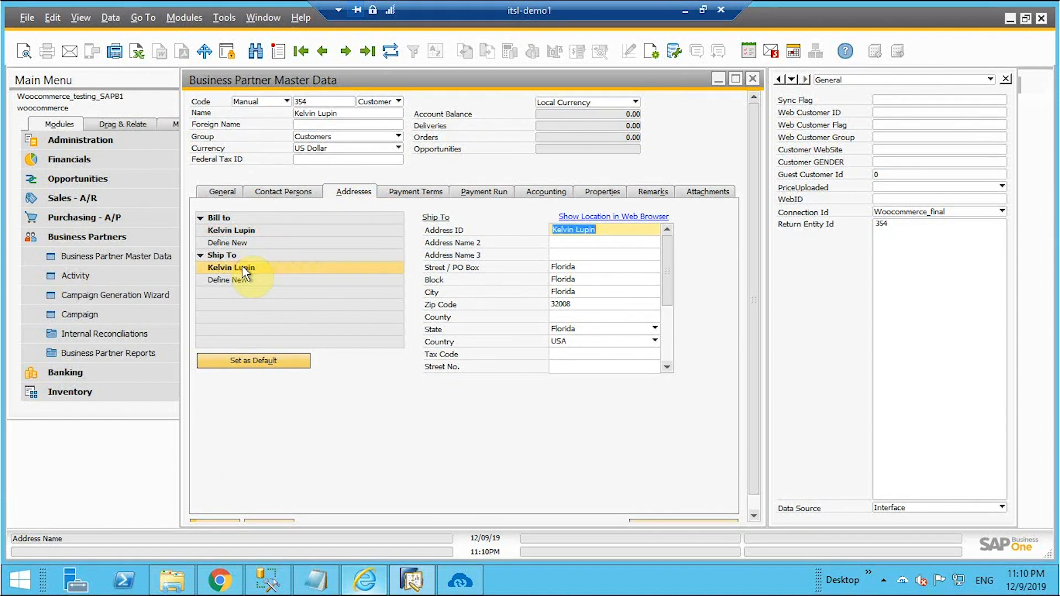
left_click(227, 194)
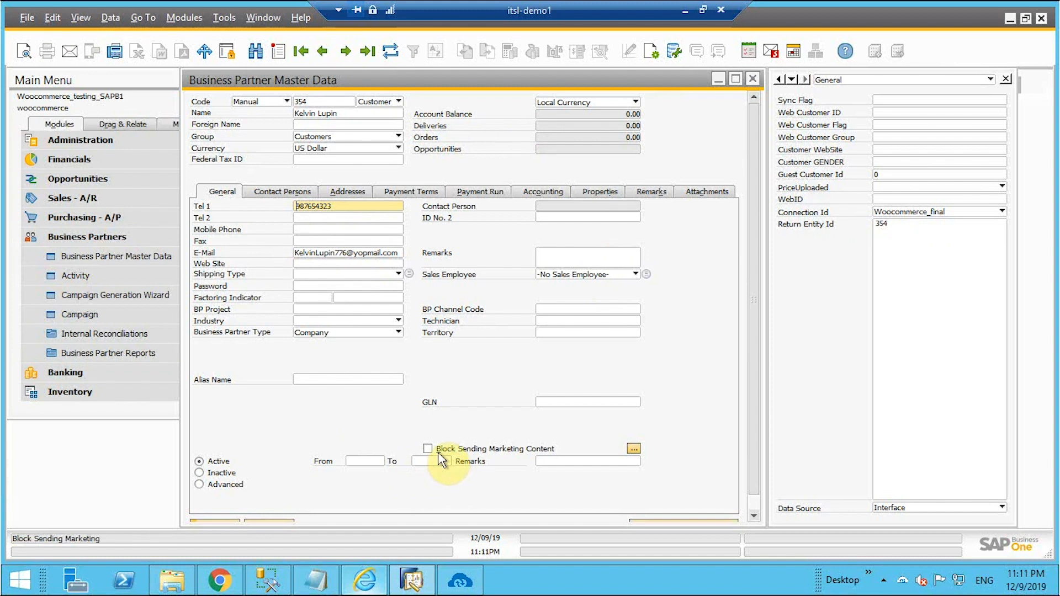
left_click(752, 79)
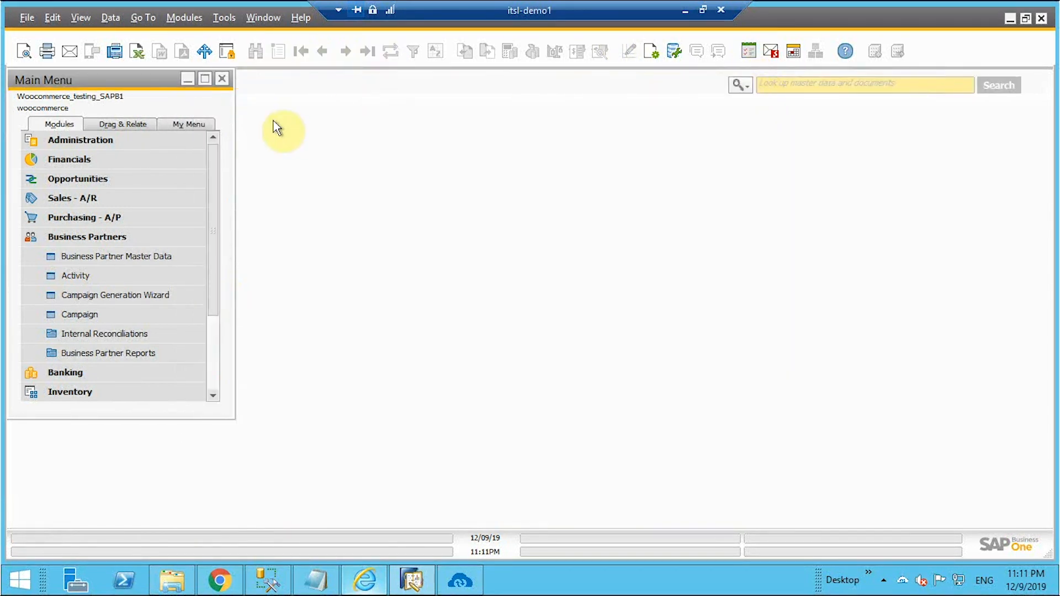
left_click(113, 237)
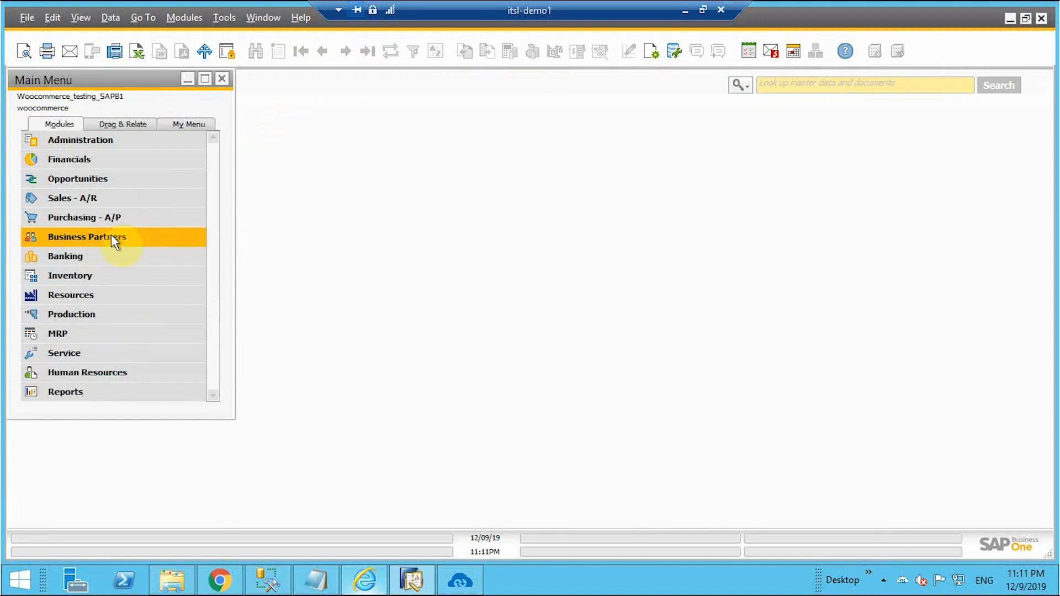
Create item corsica77, 'Corsica handbag 77', with a unit price of 77 in Item Master Data.
left_click(84, 286)
left_click(113, 160)
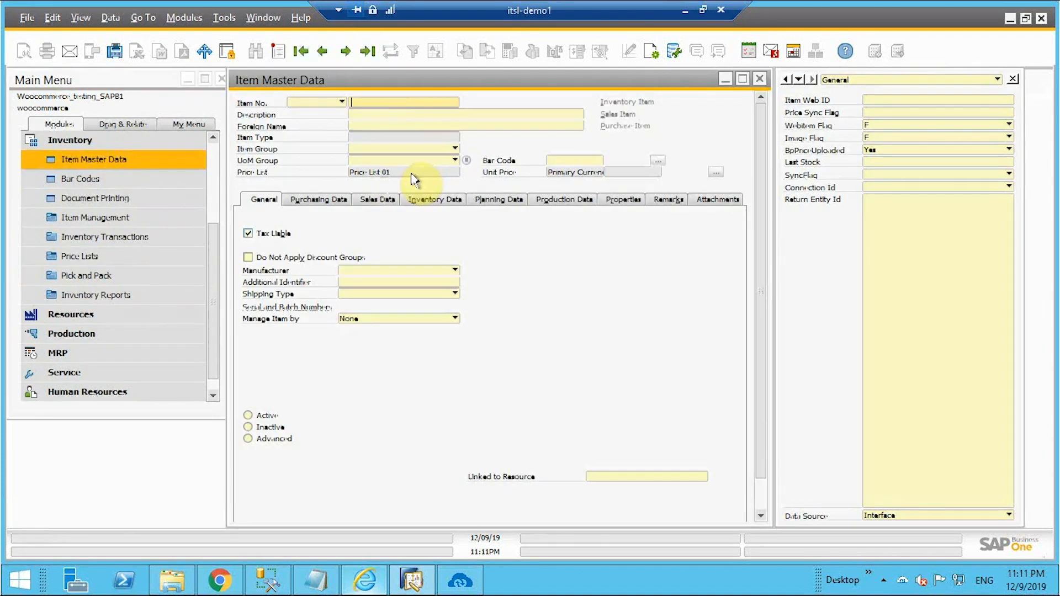
left_click(275, 51)
left_click(367, 102)
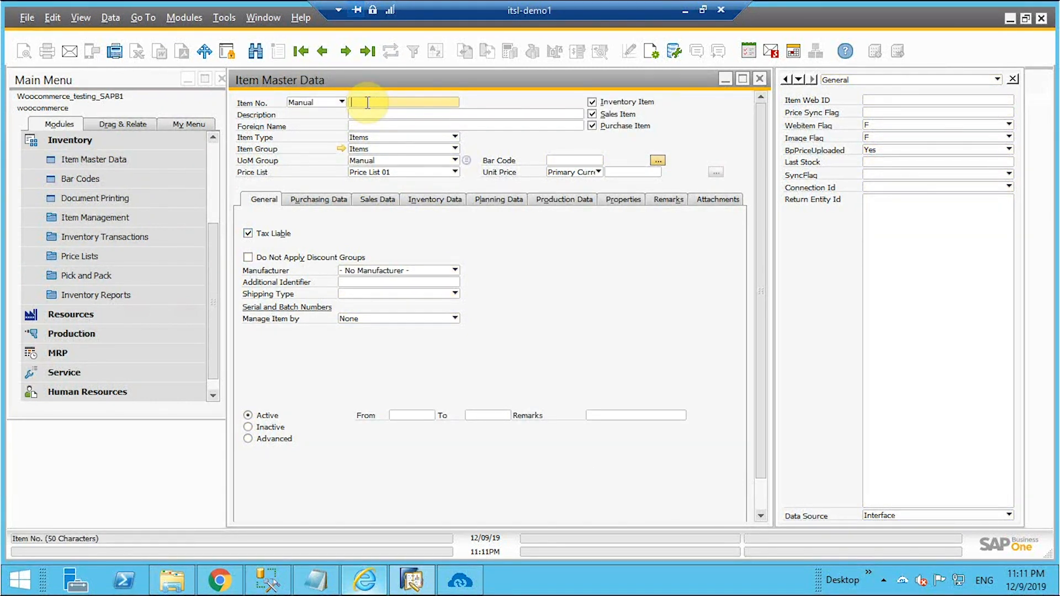
type("corsica77")
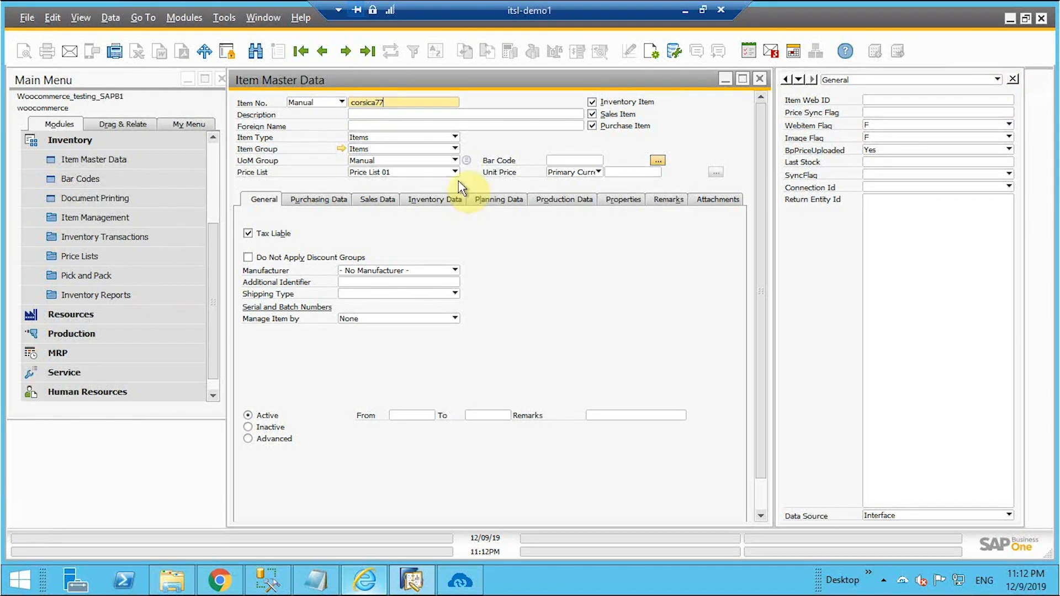
left_click(372, 114)
type("Corsica handbag 77")
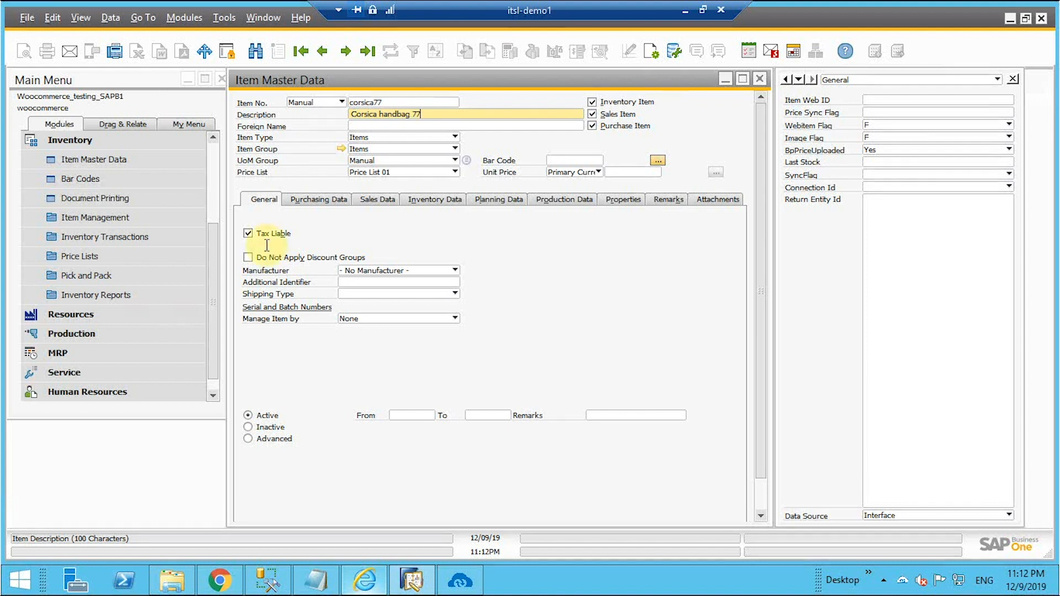
left_click(656, 171)
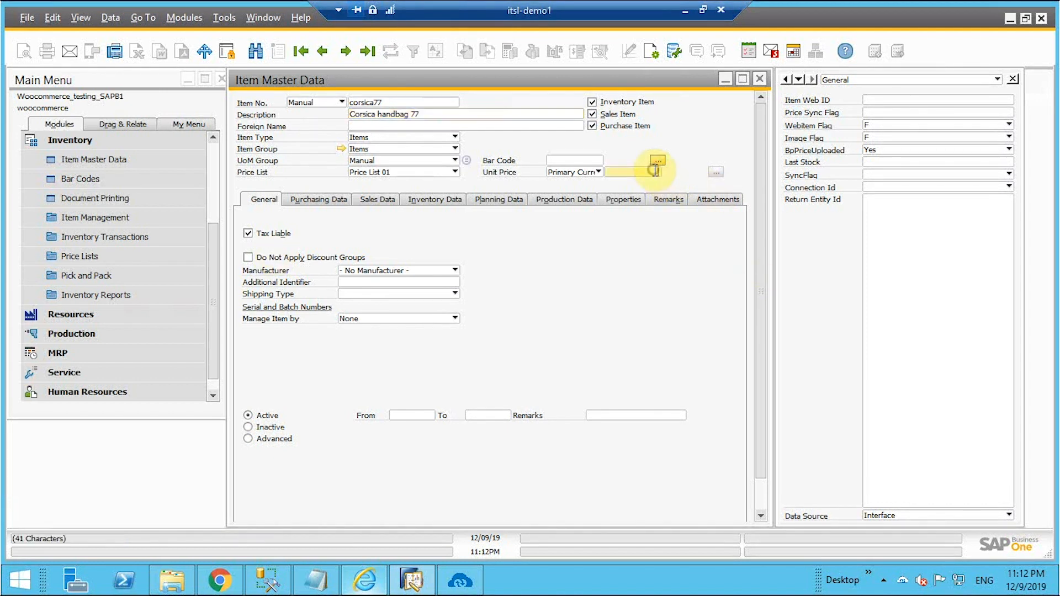
type("7")
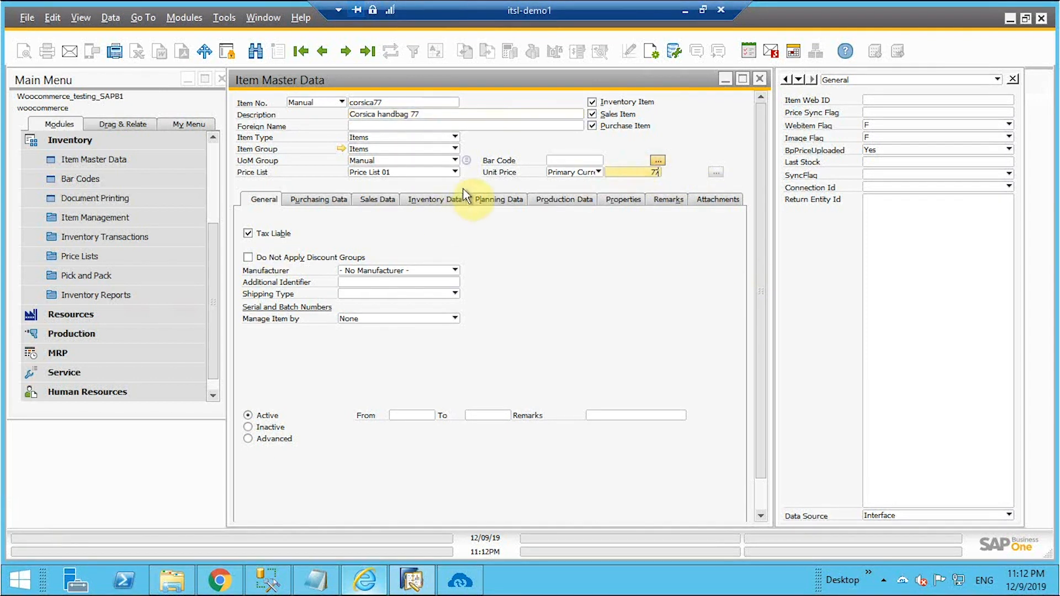
type("7")
left_click(687, 175)
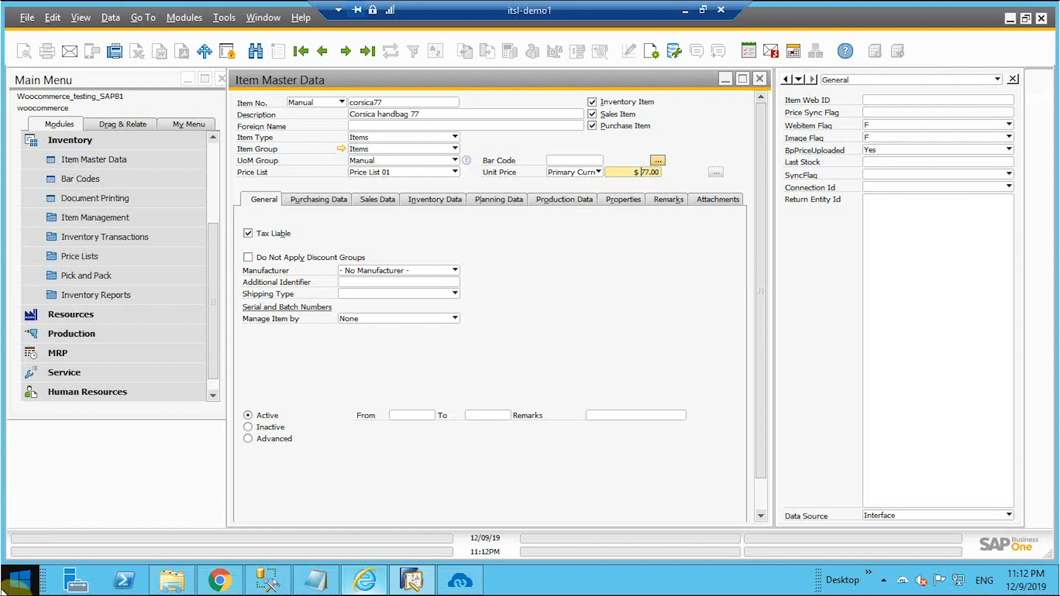
left_click(377, 200)
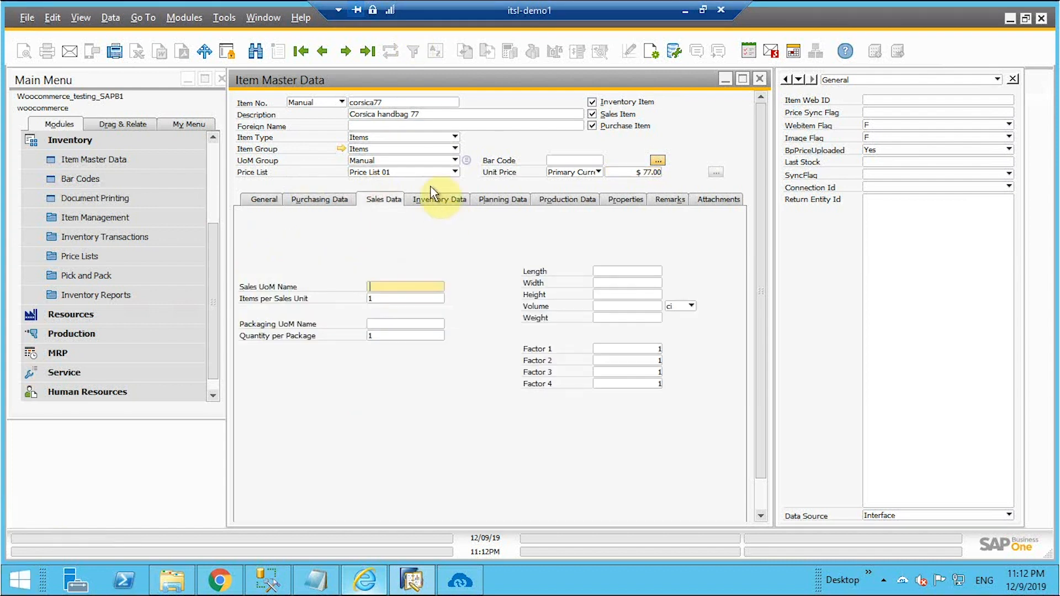
Set corsica77's sales length, width, height, volume and weight all to 1.
left_click(639, 272)
type("1")
left_click(642, 284)
type("1")
left_click(639, 295)
type("1")
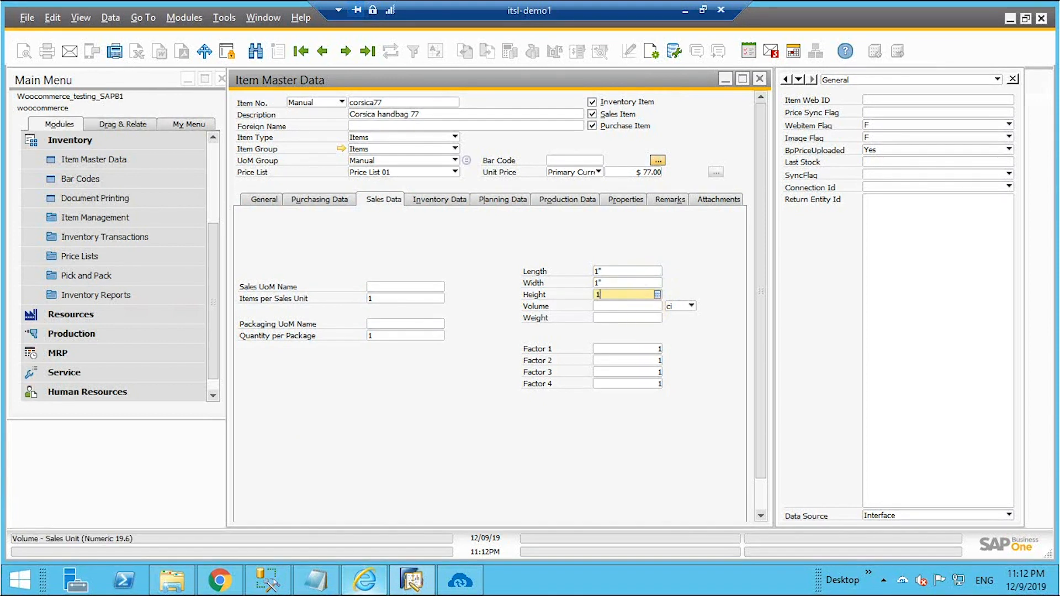
left_click(630, 307)
left_click(627, 319)
type("1")
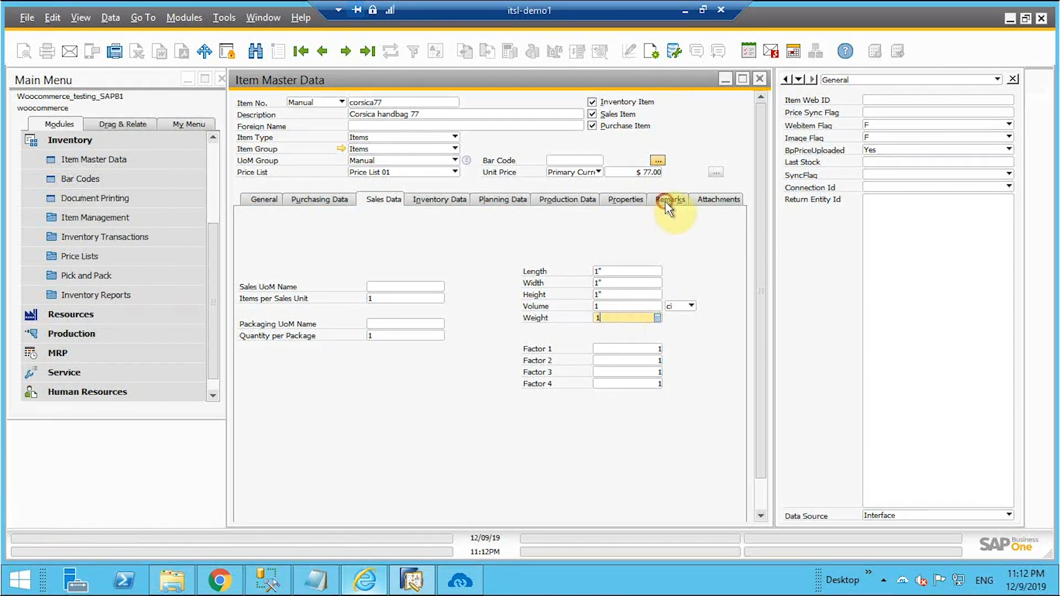
Add the remark 'Corsica handbag' and create the item.
left_click(670, 200)
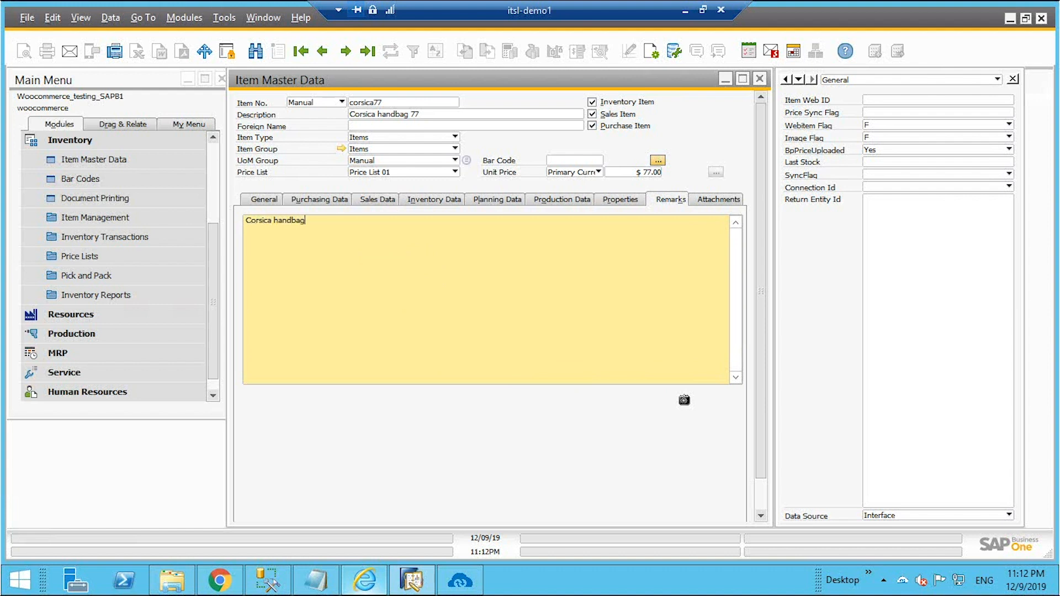
left_click_drag(762, 304, 758, 366)
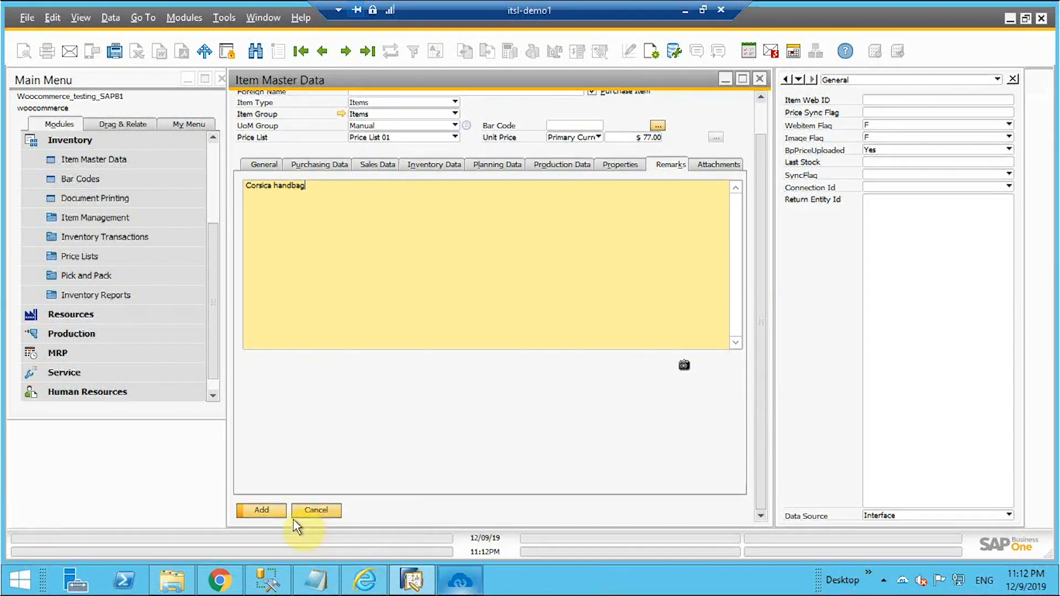
left_click(270, 511)
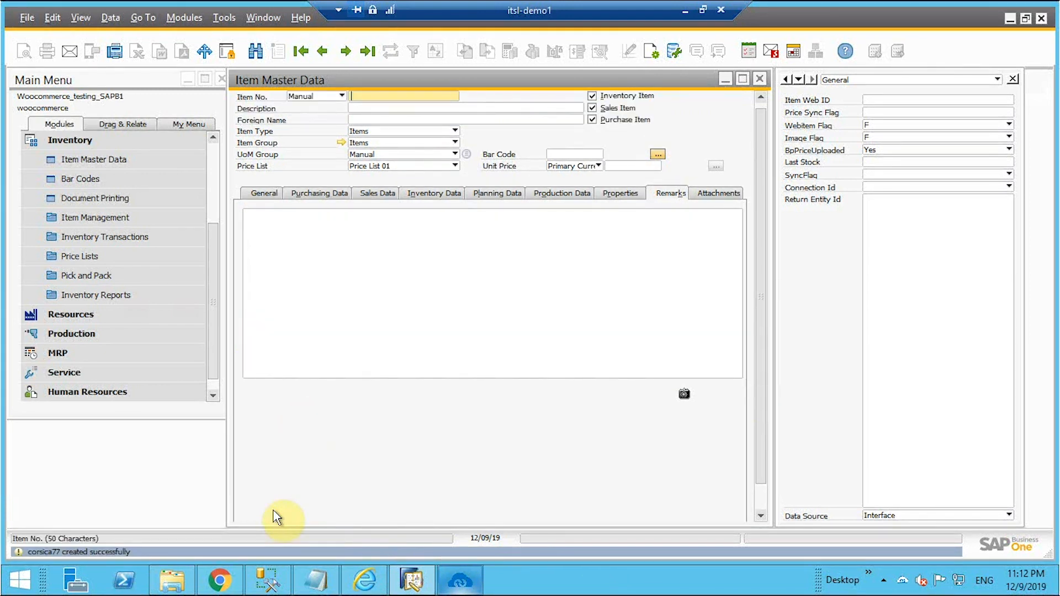
Run the SAP-to-WooCommerce Product Add [Simple] sync to push corsica77.
left_click(462, 589)
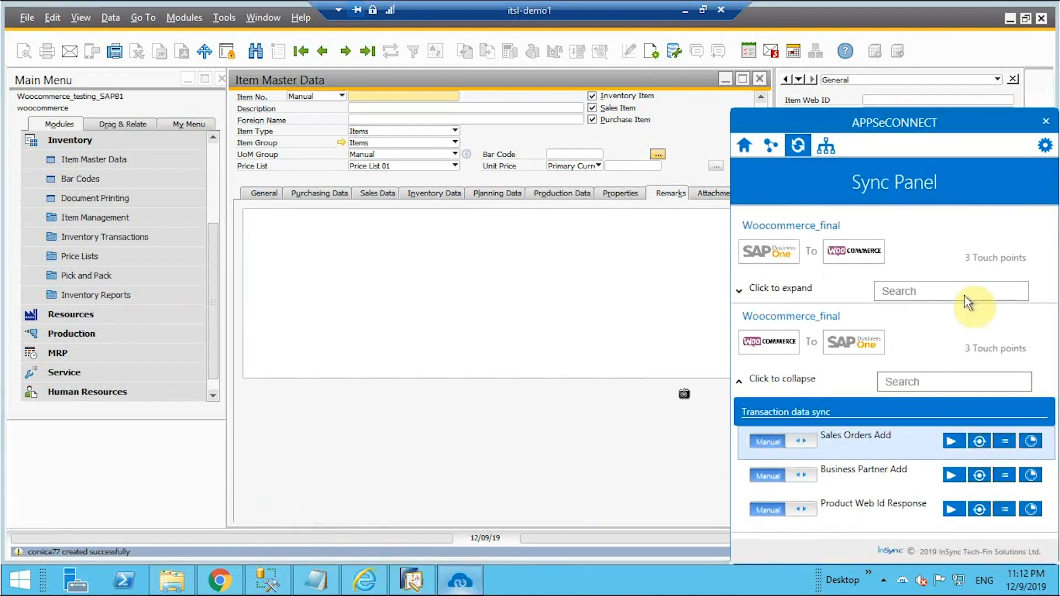
left_click(742, 292)
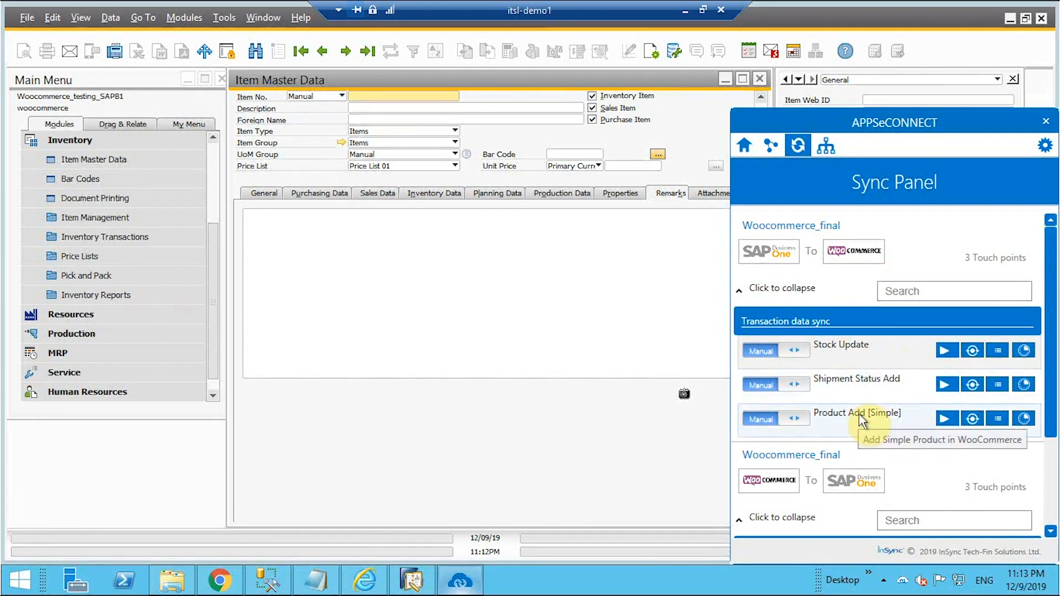
left_click(945, 419)
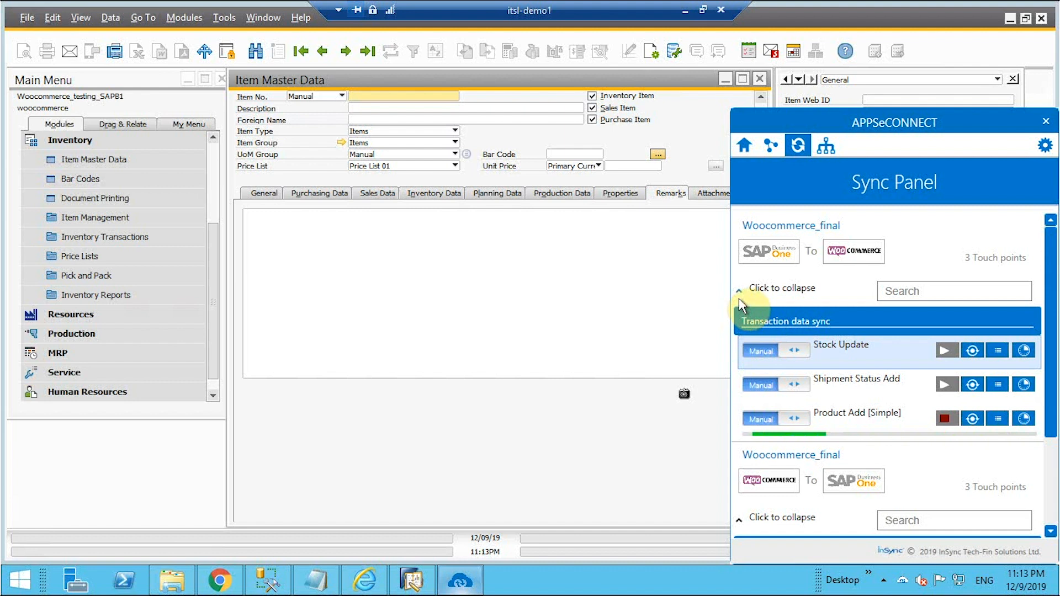
left_click(594, 293)
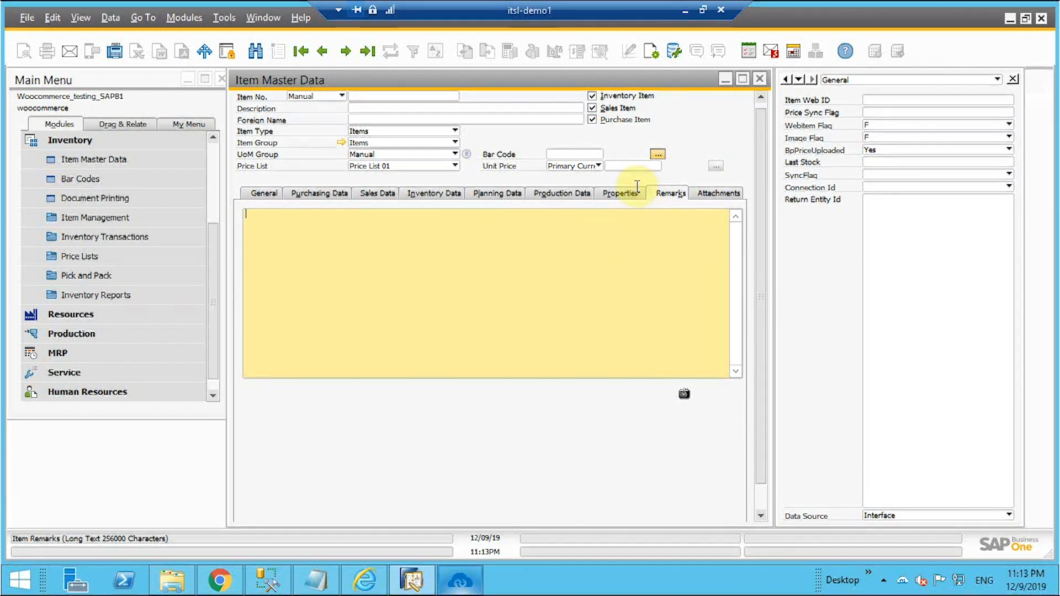
Start a goods receipt on Price List 01 with corsica77 in the first row.
left_click(760, 78)
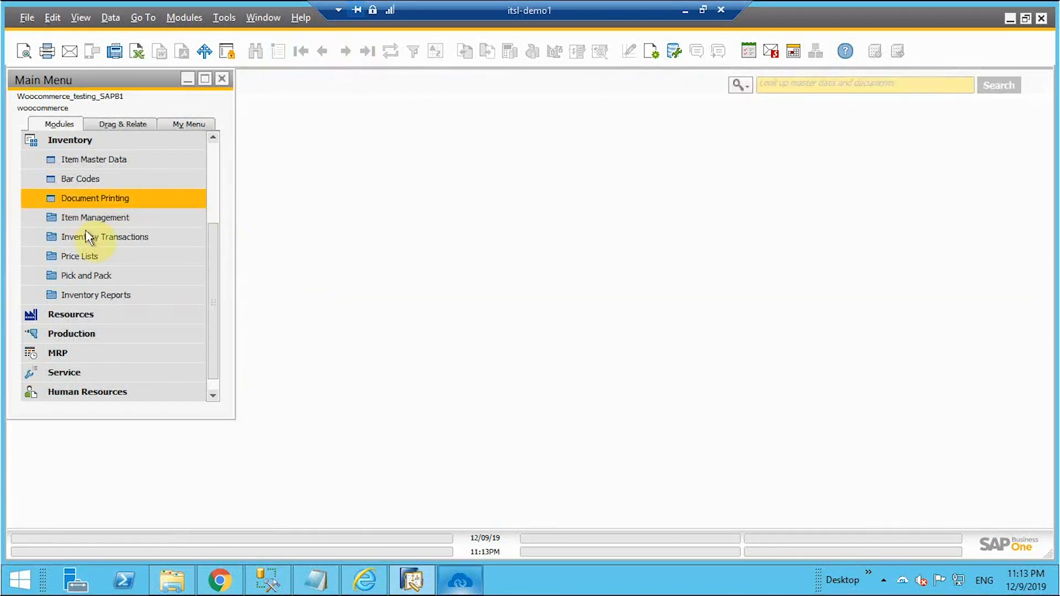
left_click(100, 237)
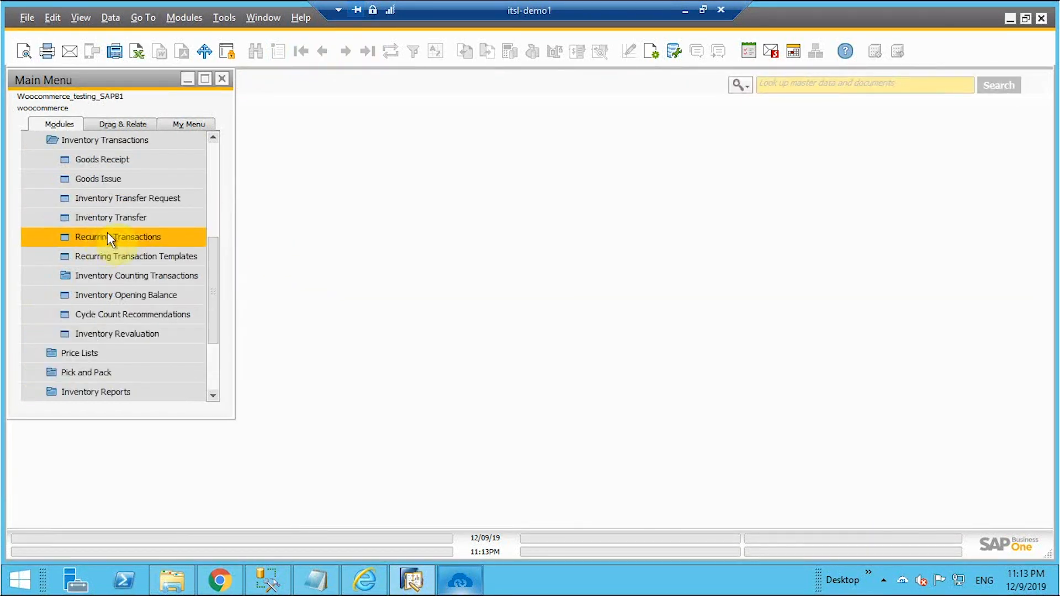
left_click(147, 160)
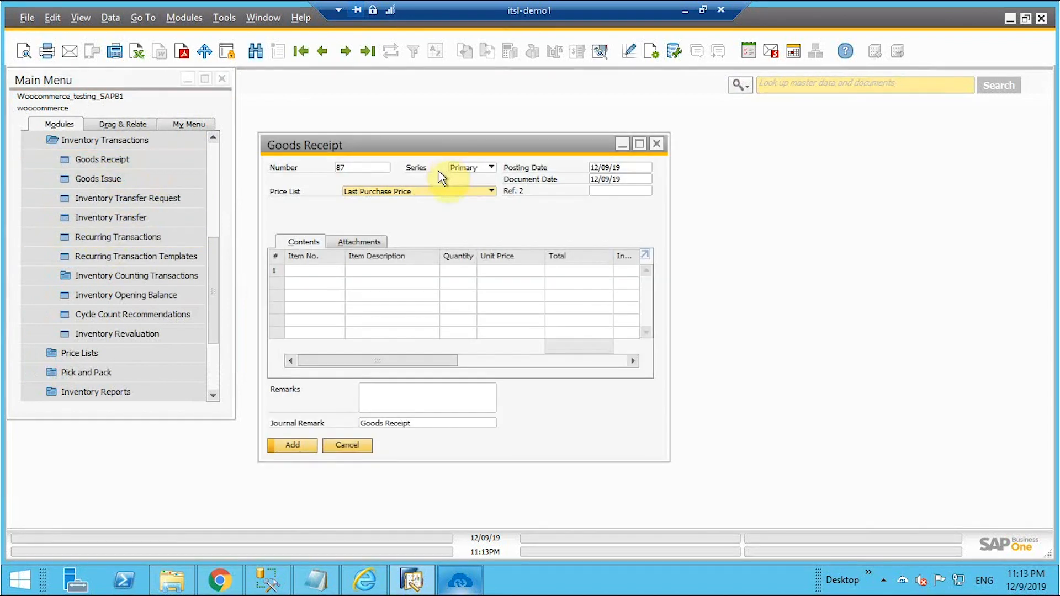
left_click(401, 193)
left_click(401, 205)
left_click(332, 271)
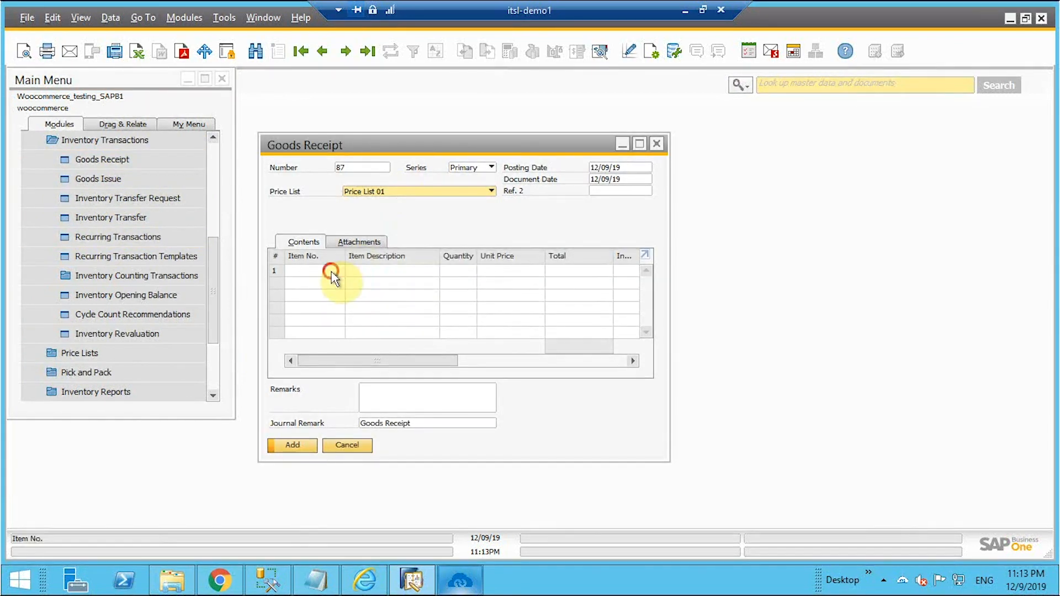
key("Tab")
type("corsica")
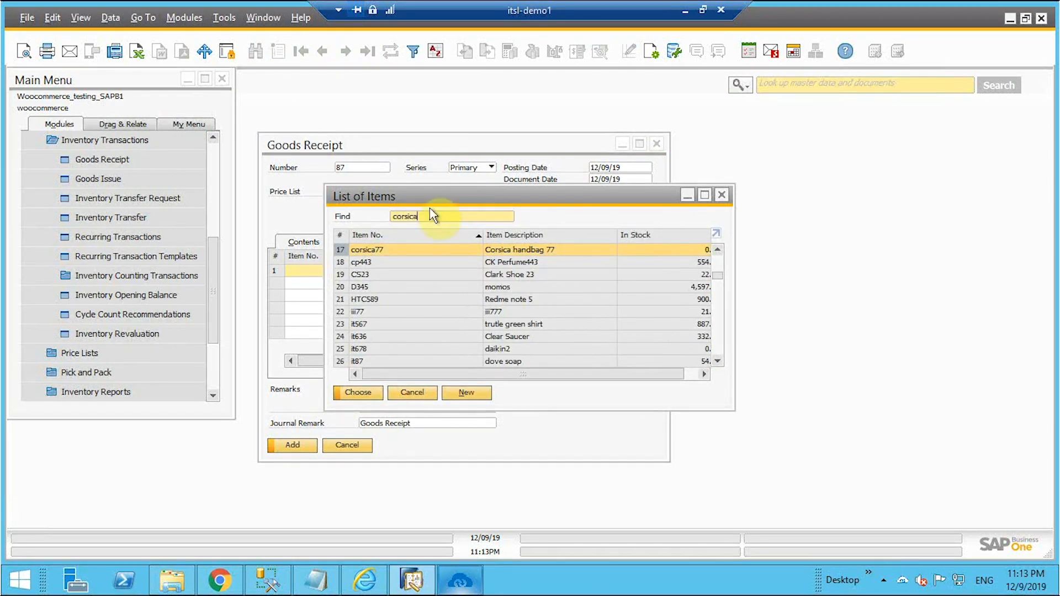
left_click(367, 393)
Receive 33 units of corsica77 and post the goods receipt.
left_click(467, 271)
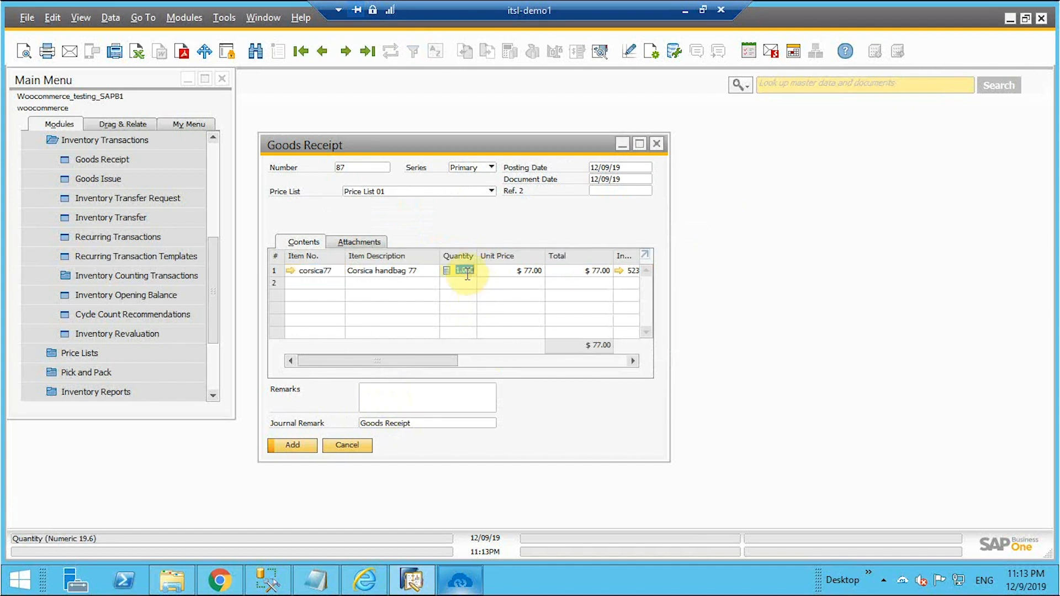
type("33")
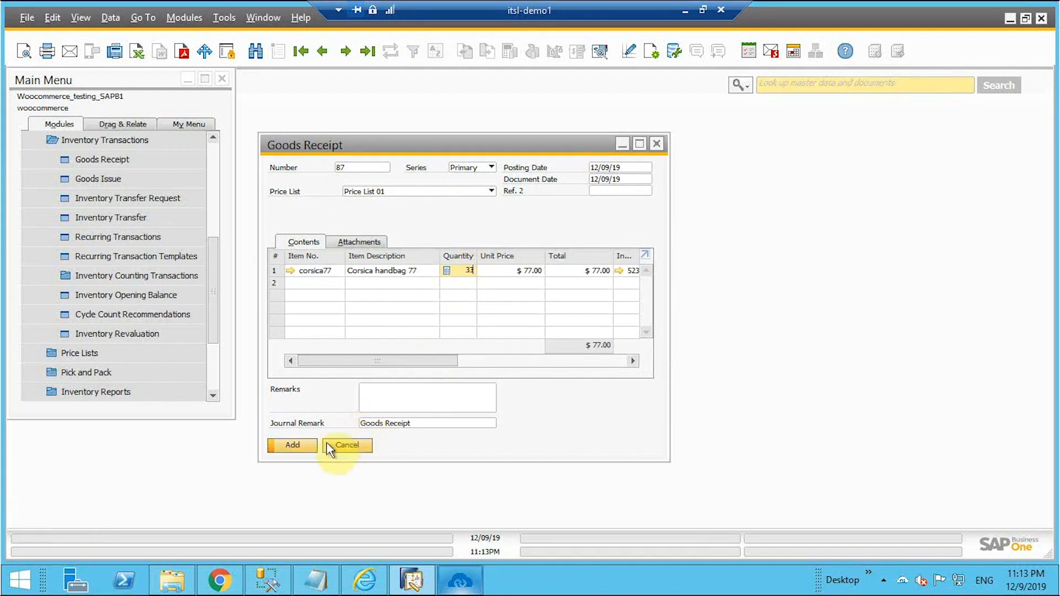
left_click(292, 448)
left_click(371, 306)
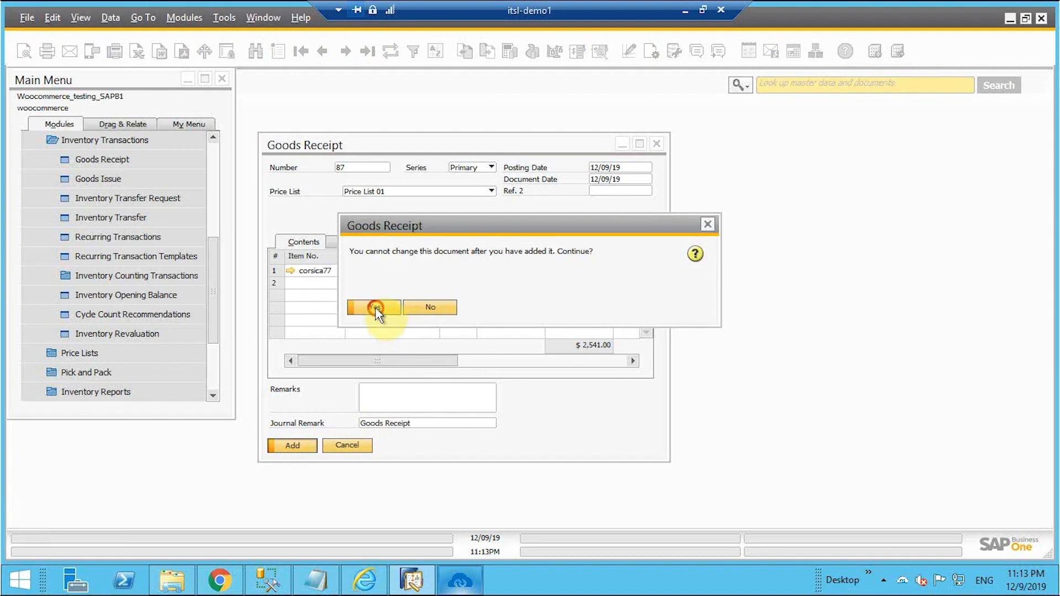
left_click(459, 586)
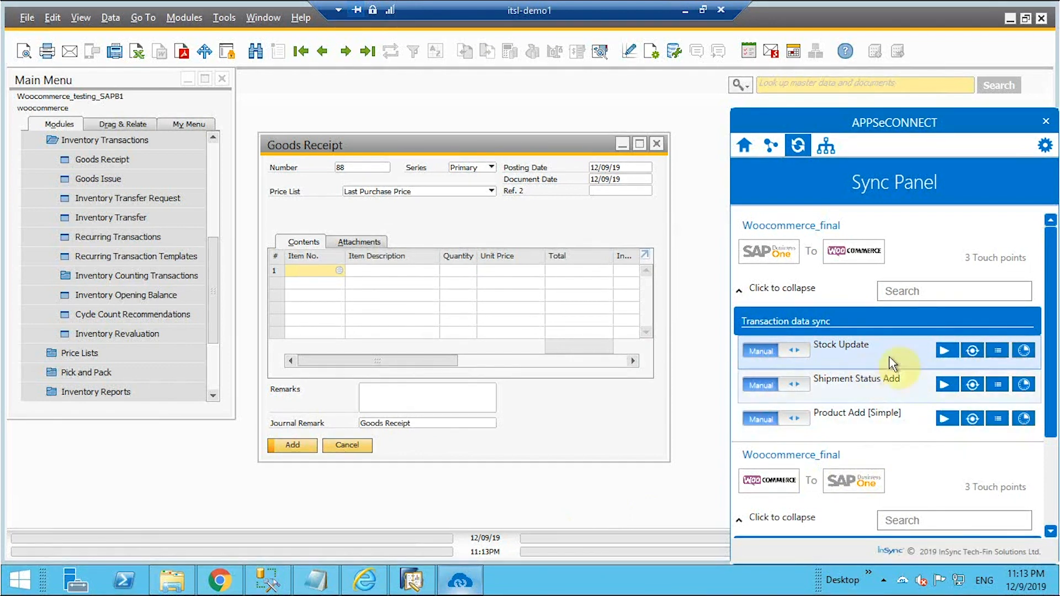
Run the Stock Update sync to WooCommerce and minimize SAP Business One.
left_click(945, 351)
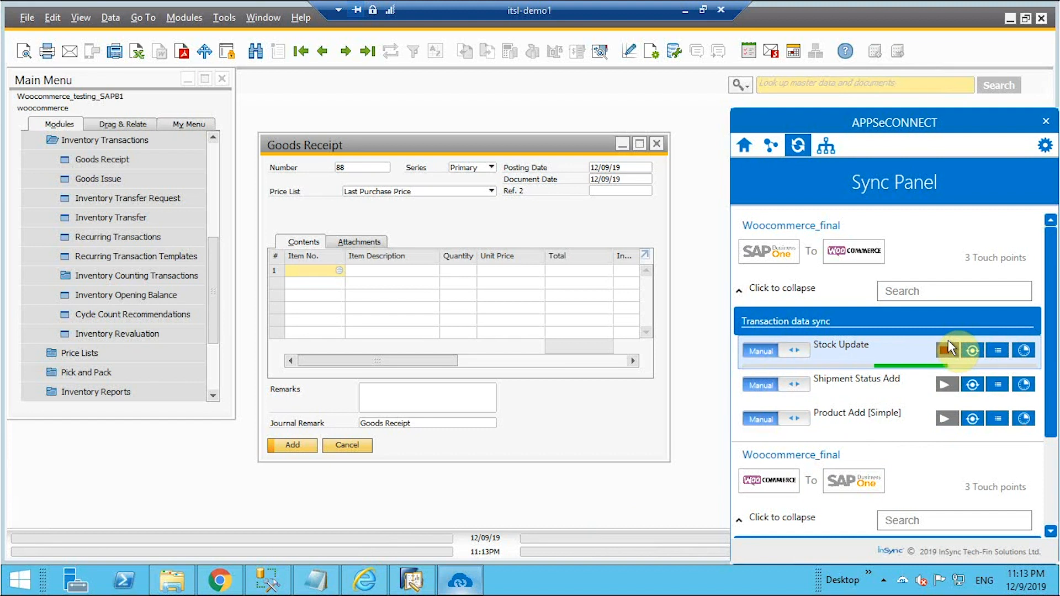
left_click(690, 8)
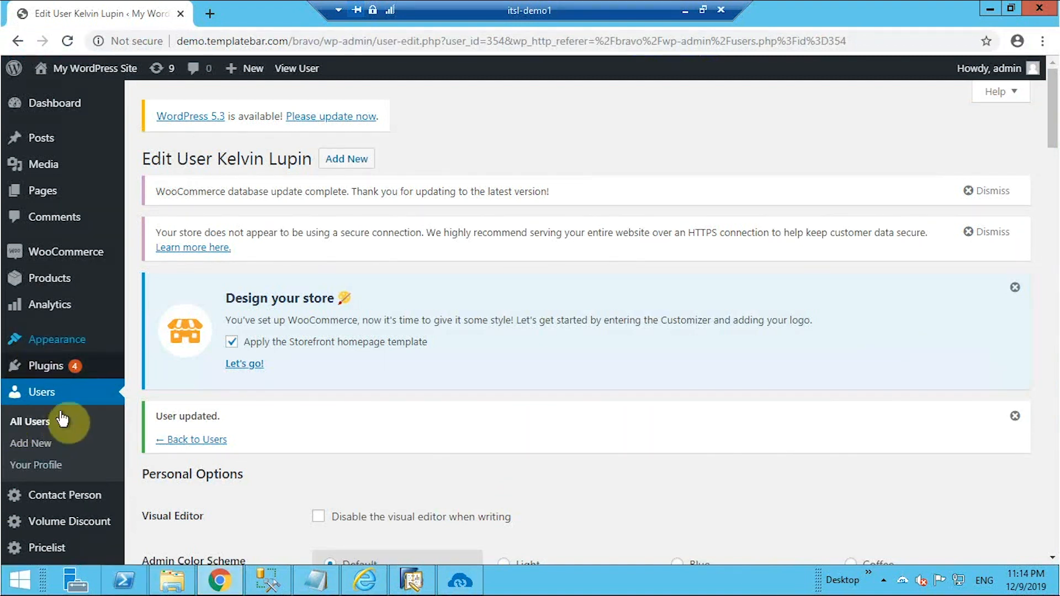
Open the Corsica handbag 77 product and confirm its inventory shows SKU corsica77 with stock 33.
scroll(73, 386, "down", 5)
mouse_move(67, 475)
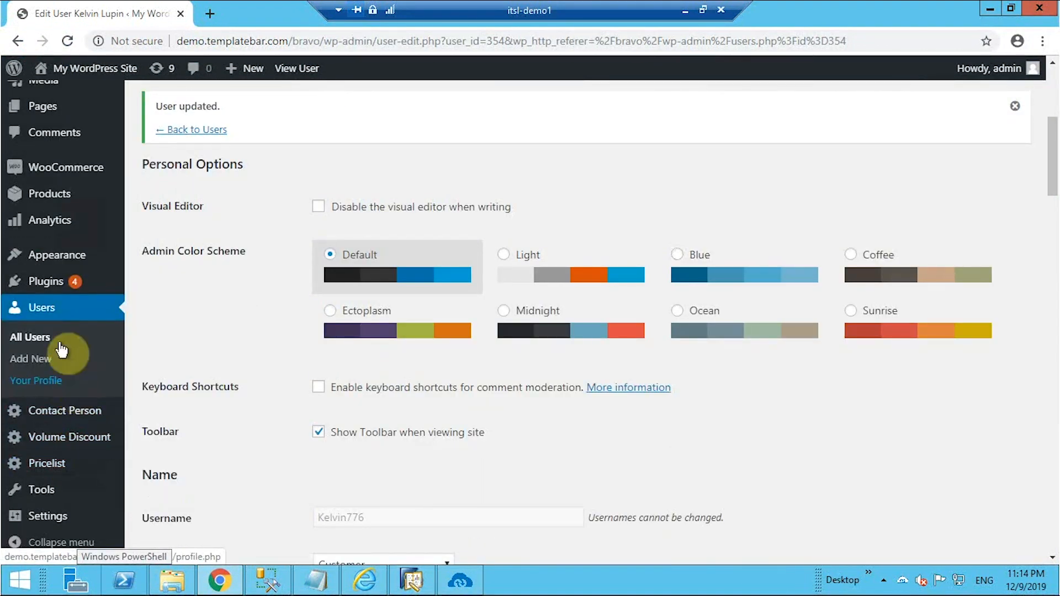
left_click(50, 203)
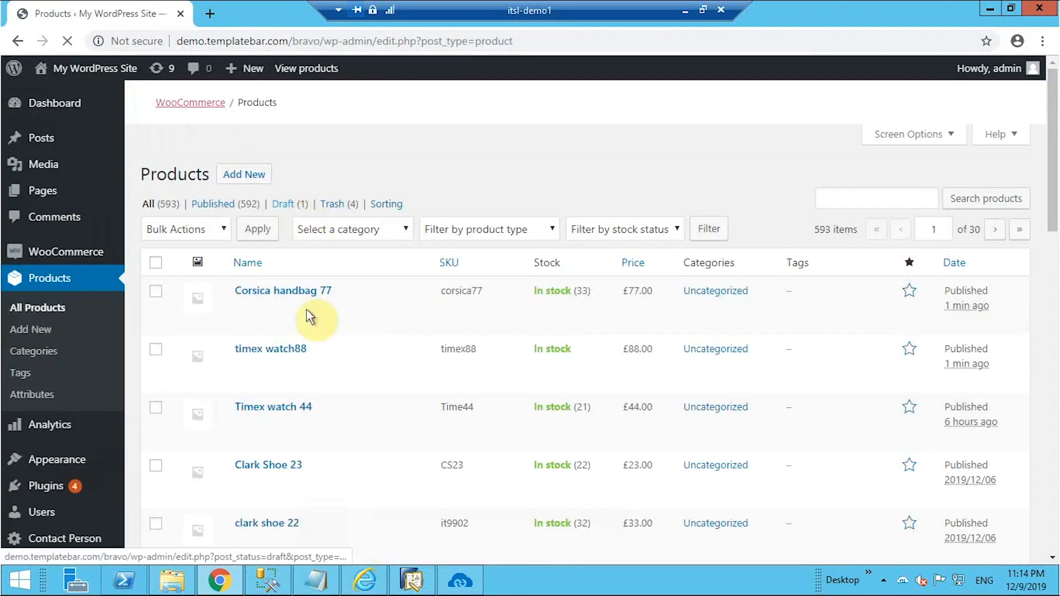
left_click(288, 300)
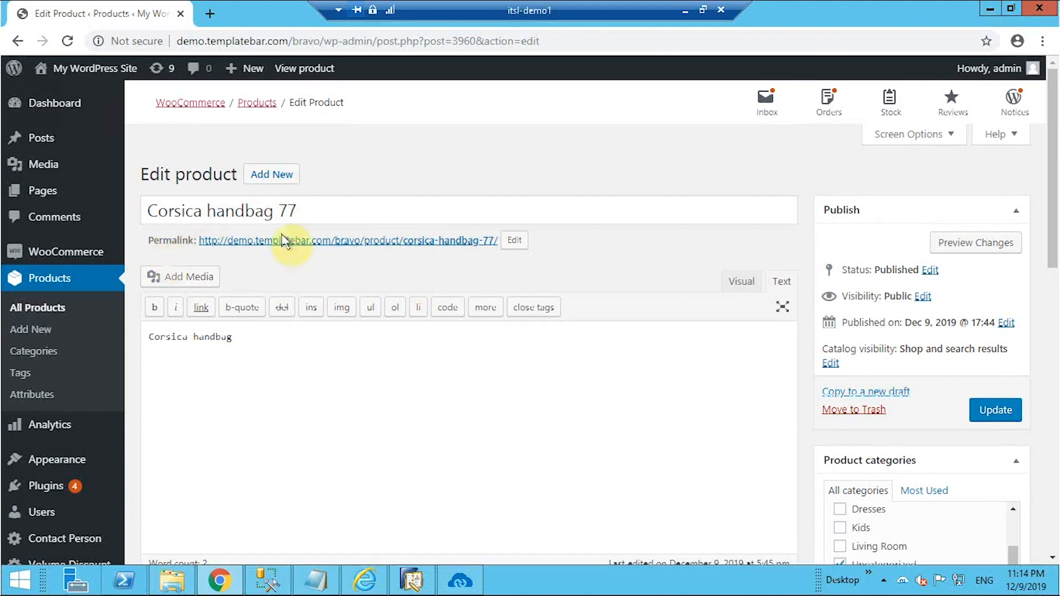
scroll(326, 394, "down", 4)
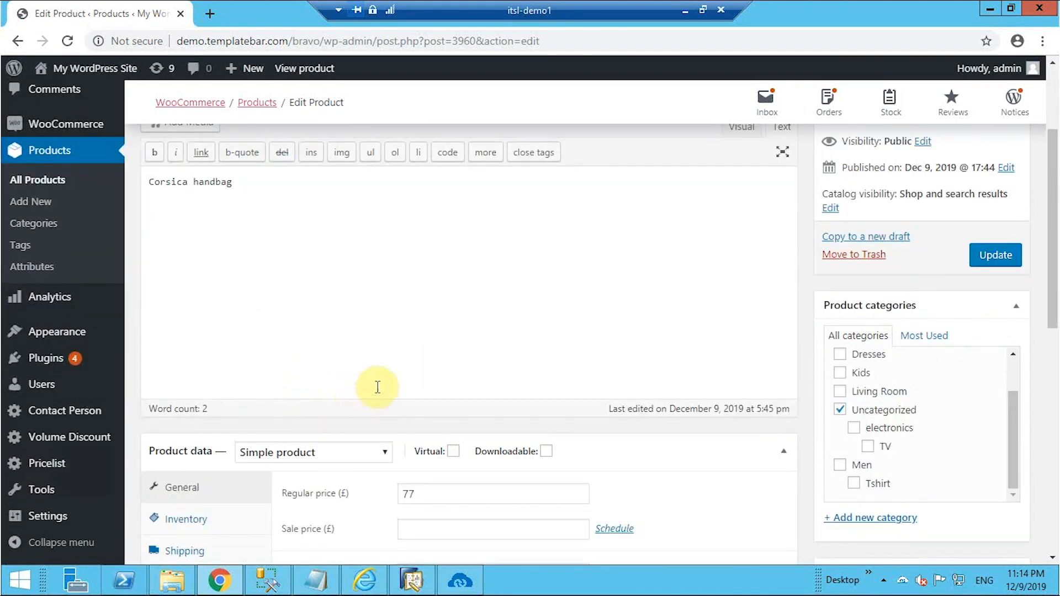
scroll(426, 351, "down", 2)
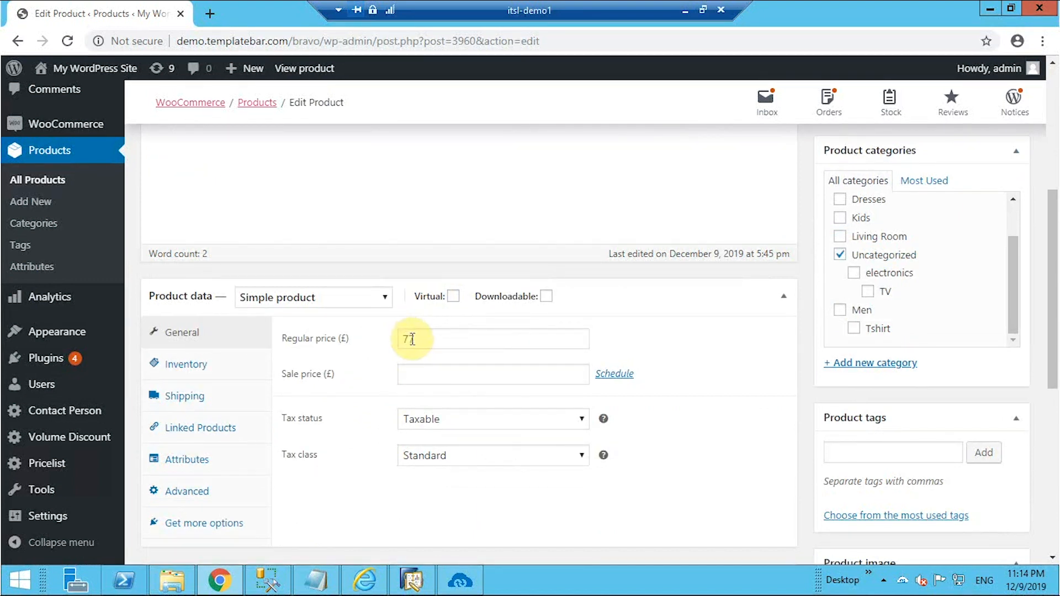
scroll(507, 457, "down", 7)
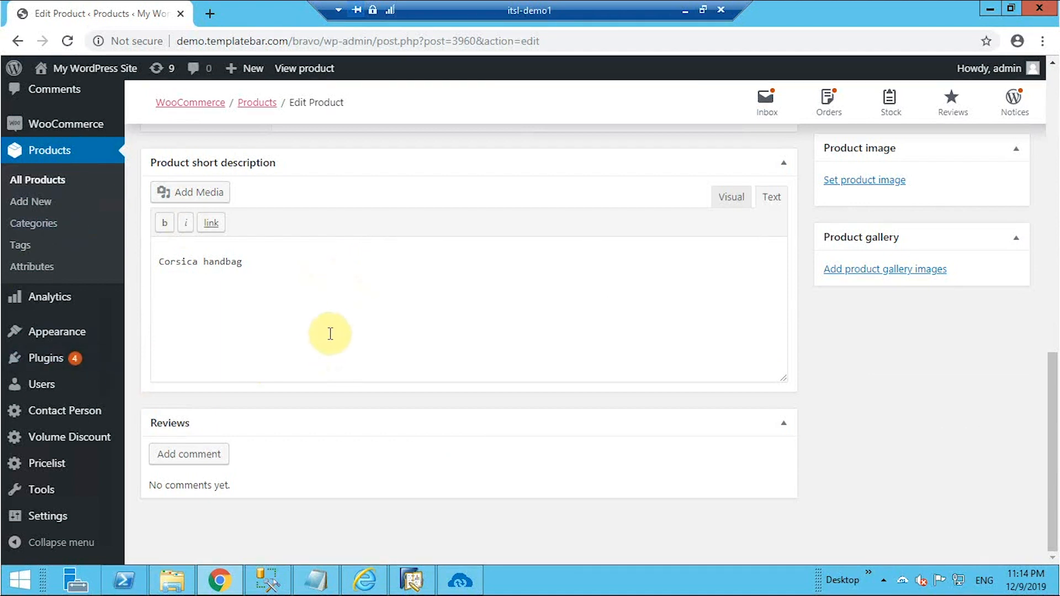
scroll(333, 334, "up", 4)
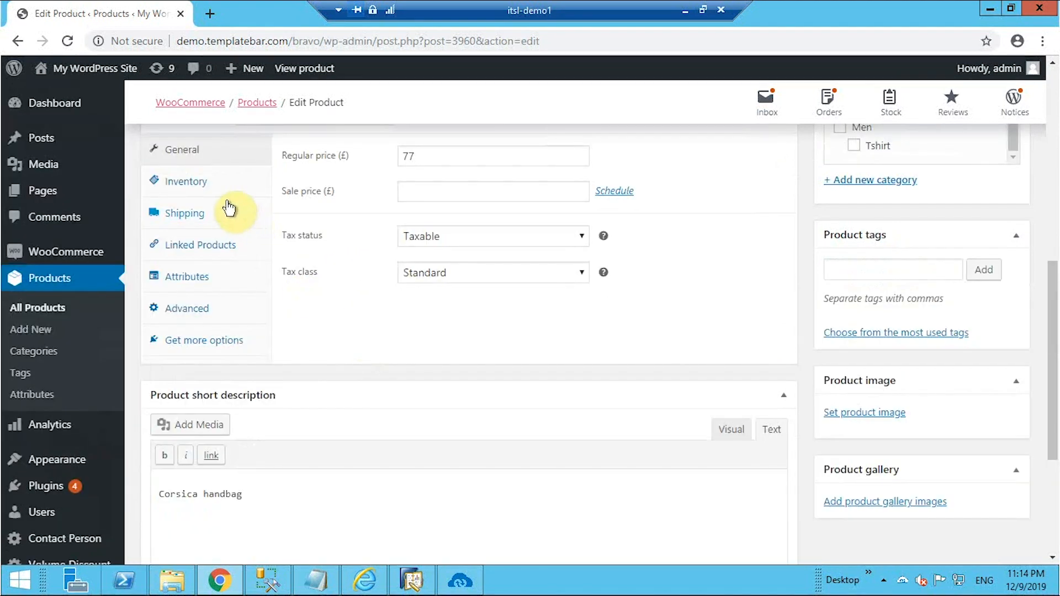
left_click(190, 186)
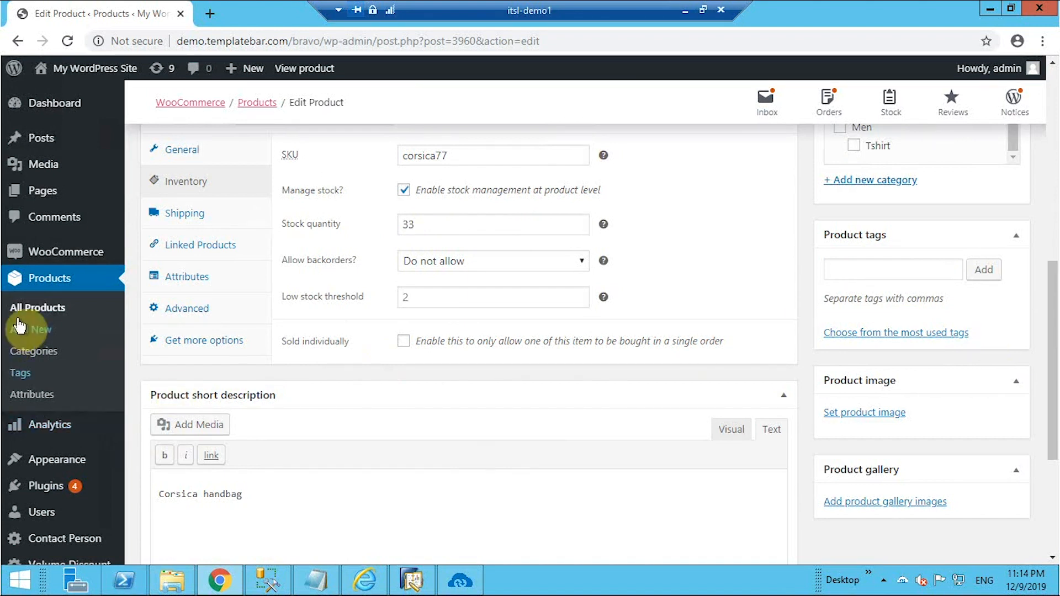
left_click(51, 250)
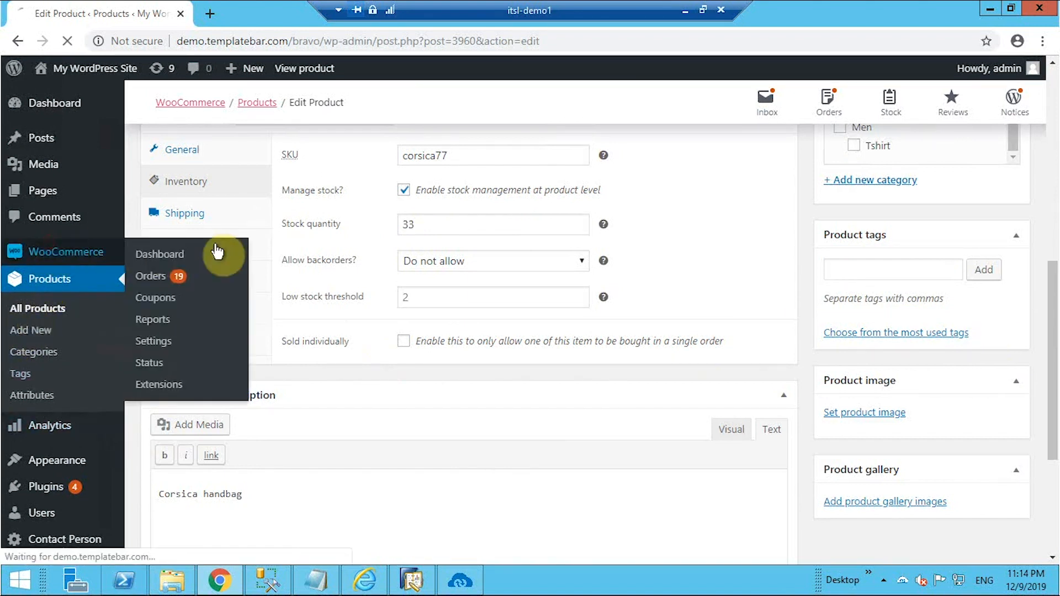
Start a new WooCommerce order and assign the synced customer to it.
left_click(157, 278)
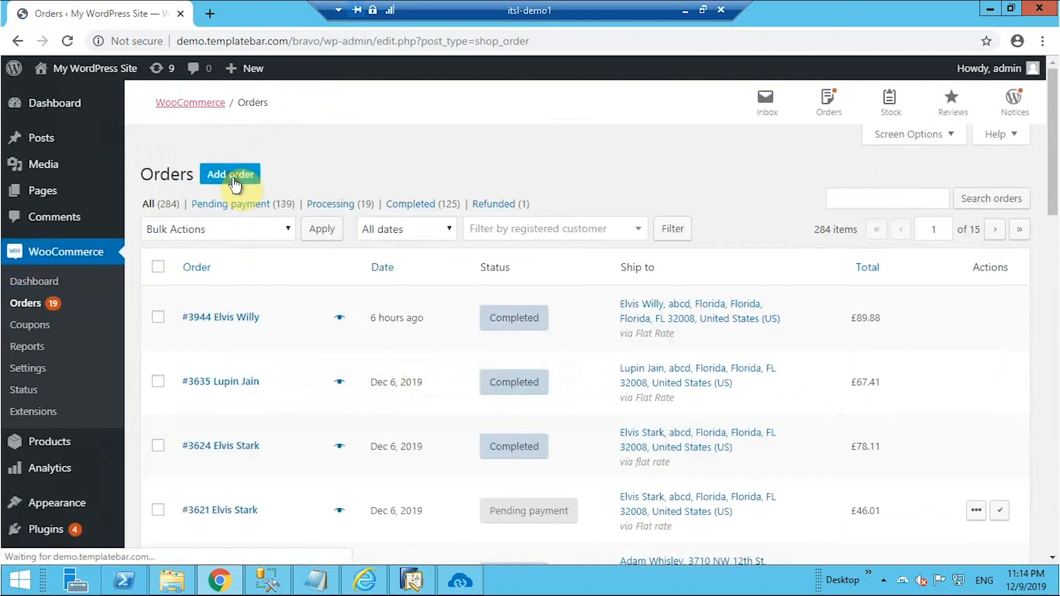
left_click(225, 429)
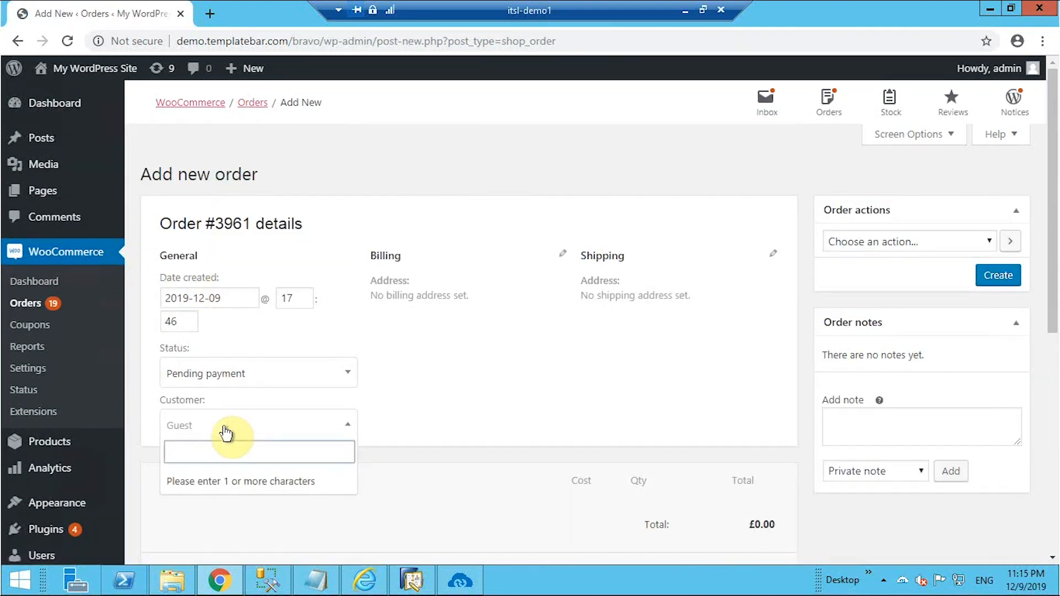
type("Kelvi")
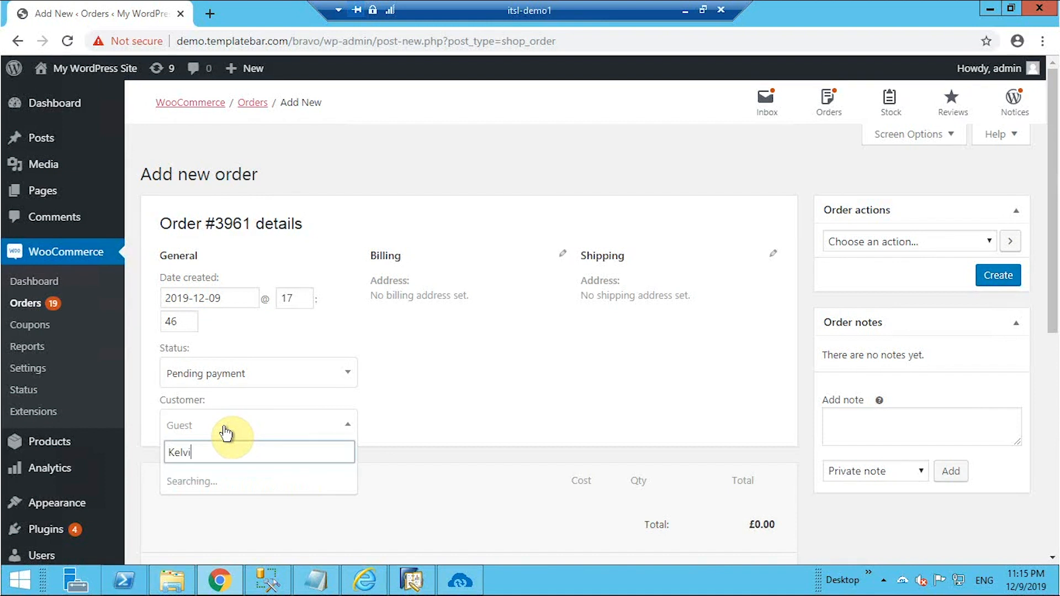
left_click(223, 497)
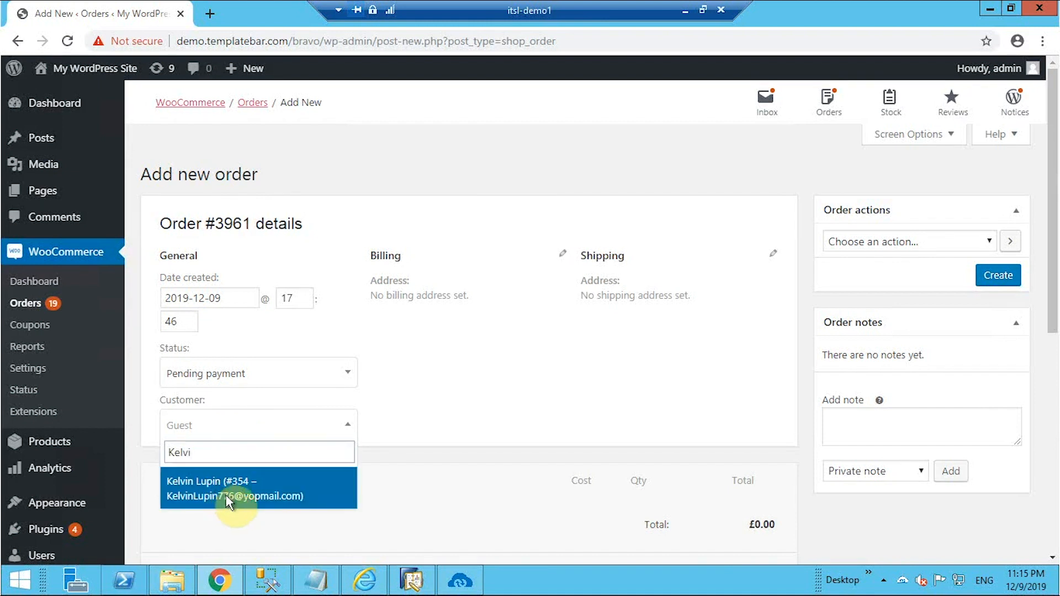
Add Corsica handbag 77 as the order's product.
scroll(528, 429, "down", 4)
scroll(450, 496, "down", 3)
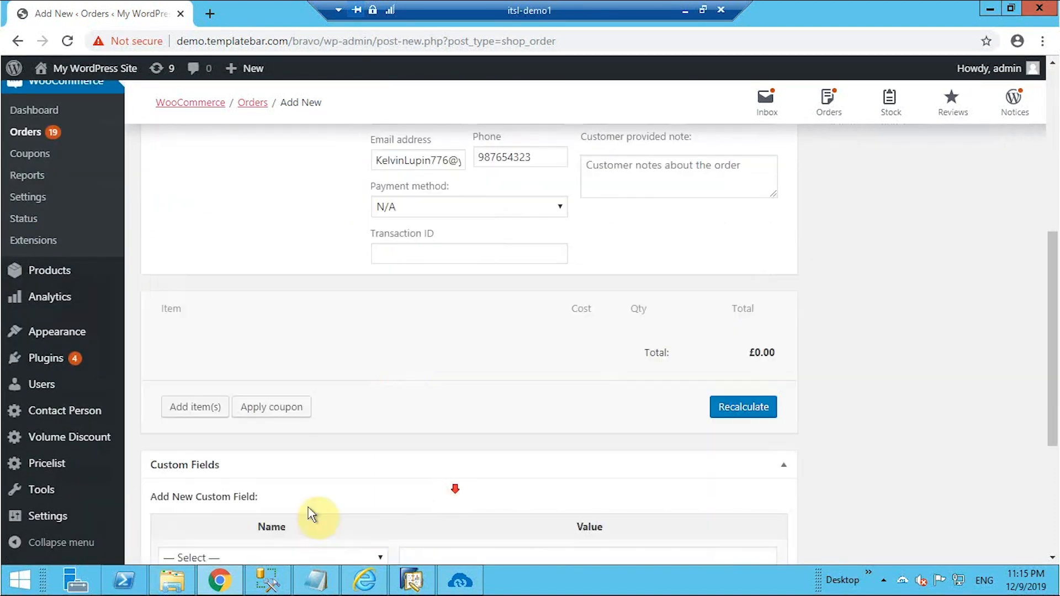
left_click(200, 409)
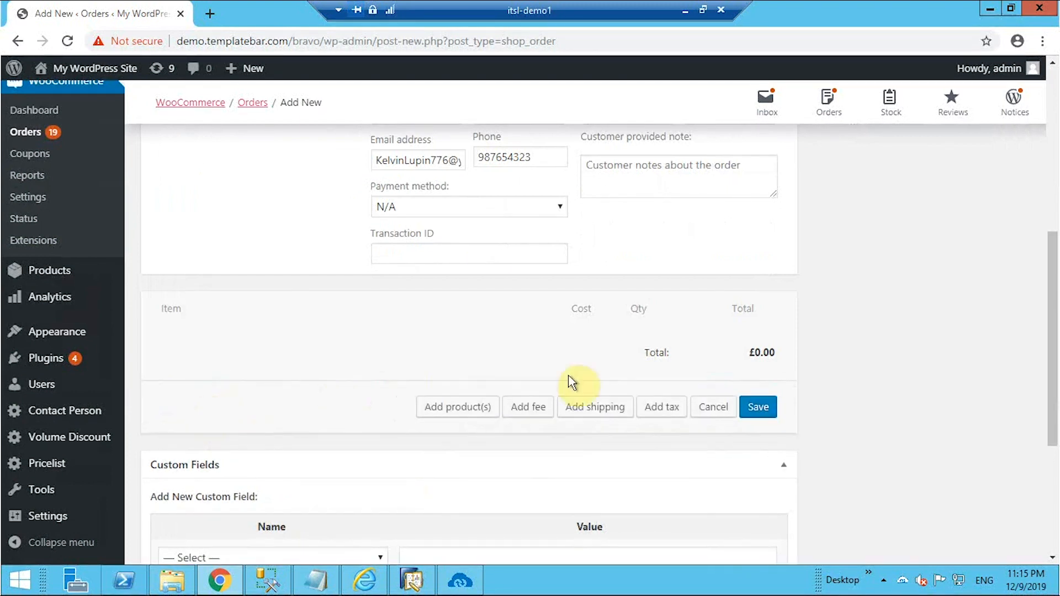
left_click(463, 413)
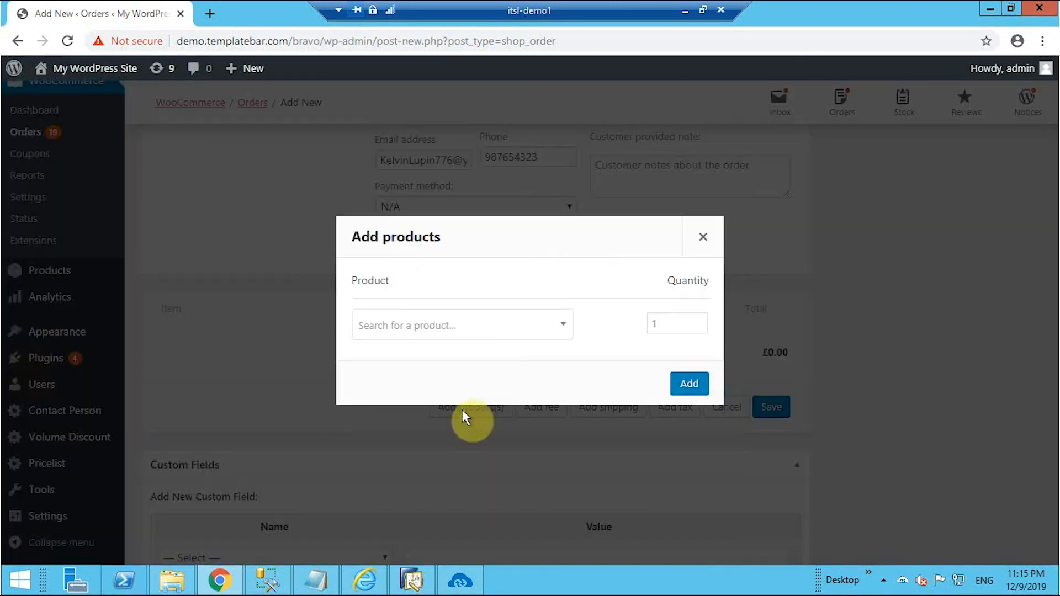
left_click(478, 329)
type("co")
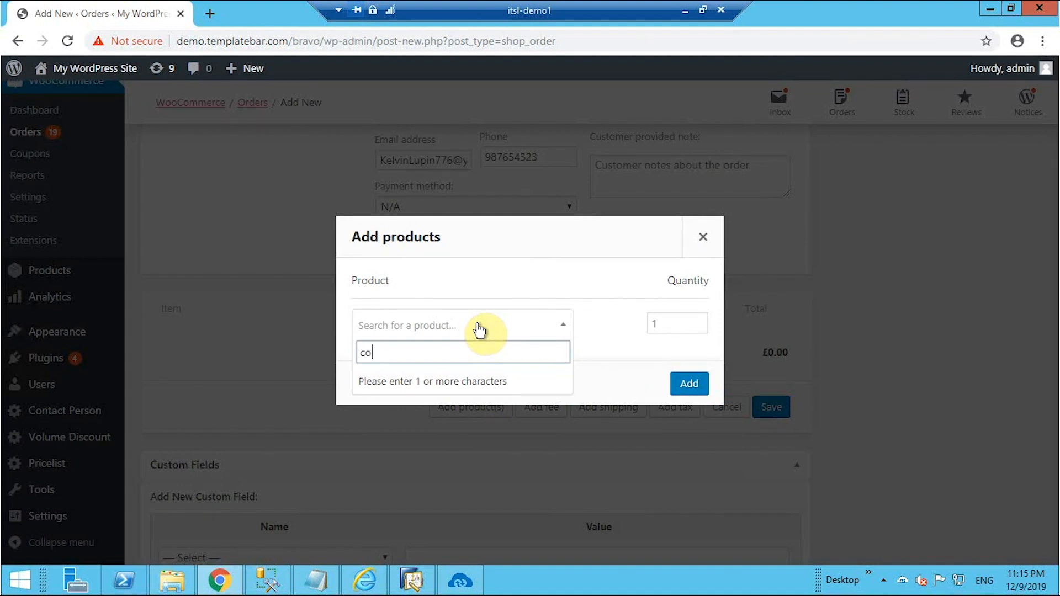
type("rsica")
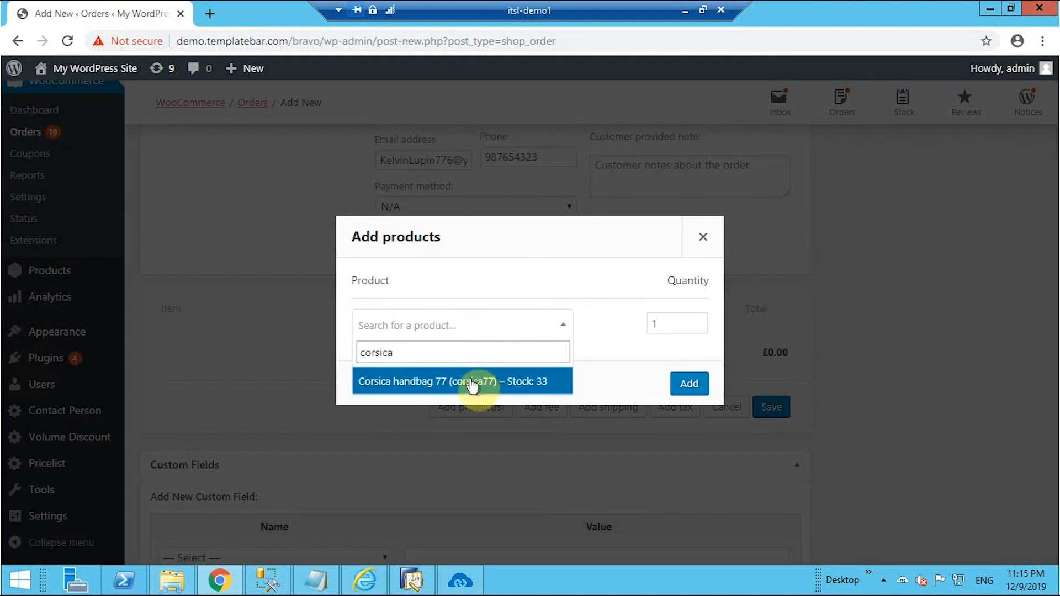
left_click(474, 380)
left_click(688, 420)
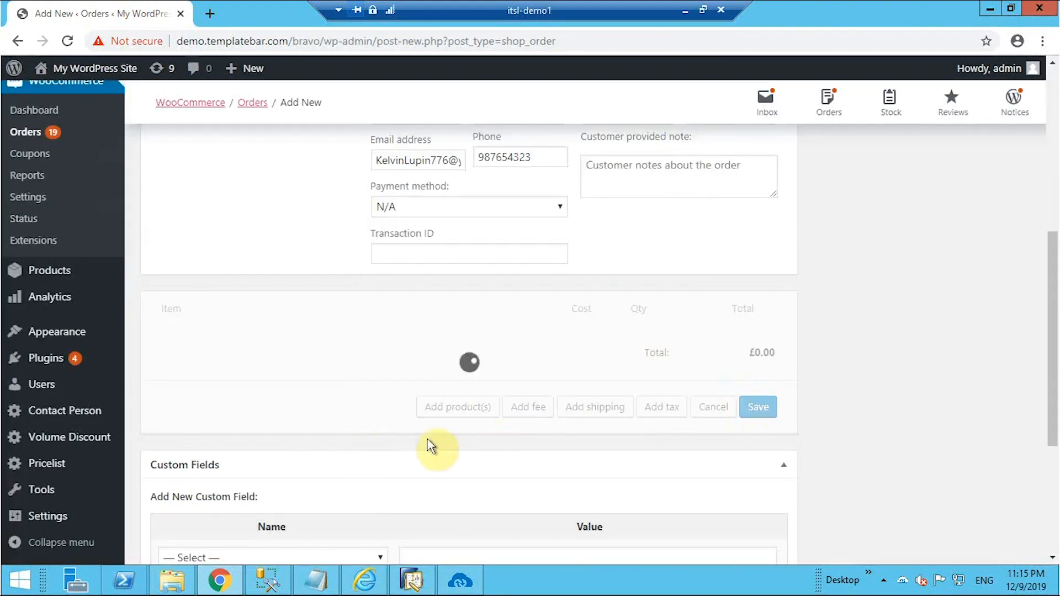
Add a Flat rate shipping line named Flatrate with a £40 cost.
left_click(212, 403)
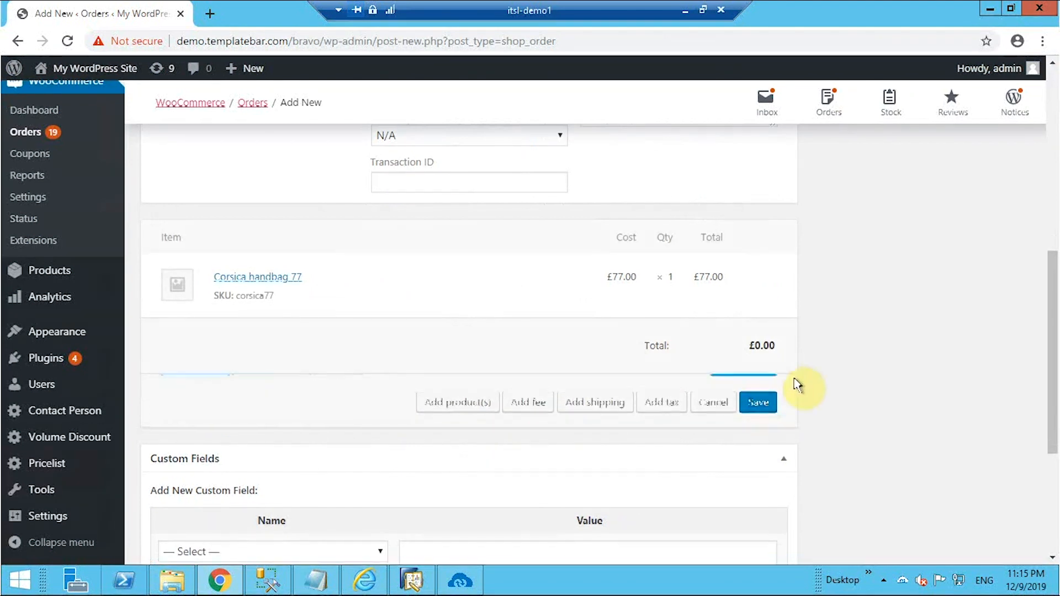
left_click(612, 404)
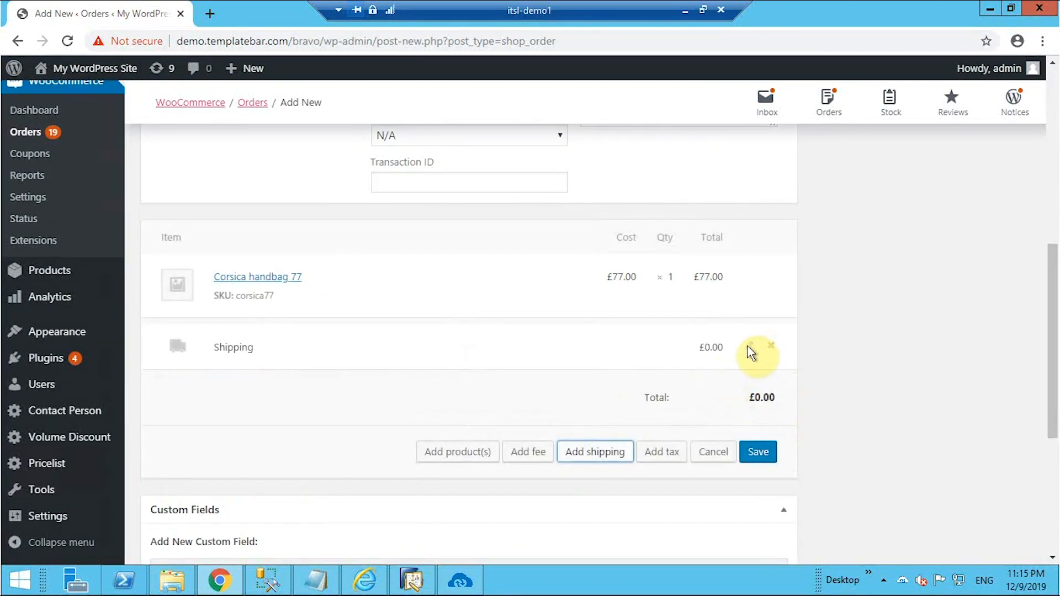
left_click(749, 347)
left_click(276, 380)
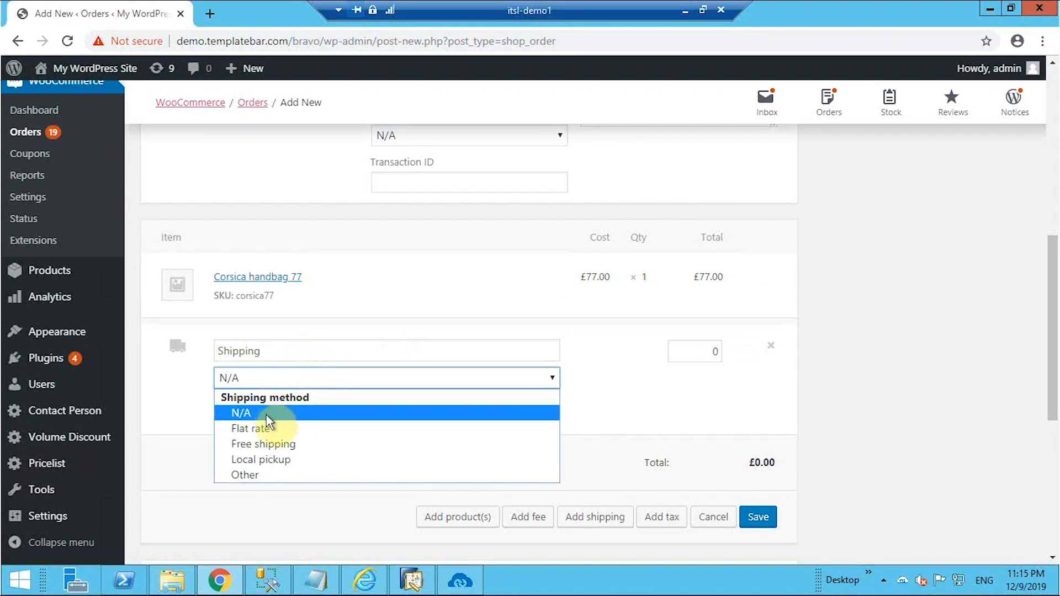
left_click(265, 428)
left_click_drag(272, 351, 191, 362)
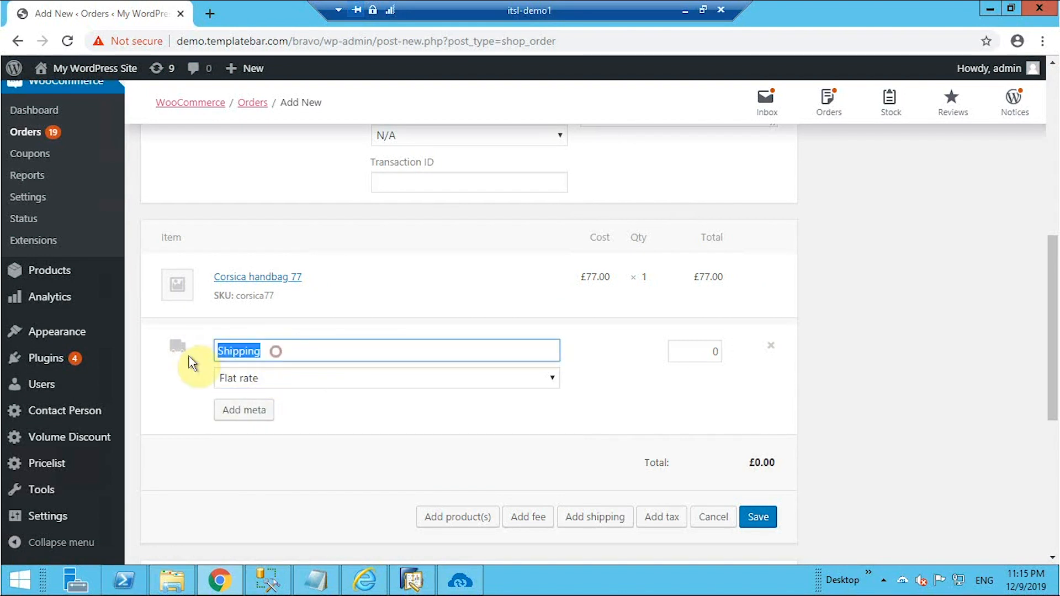
type("Flatrate")
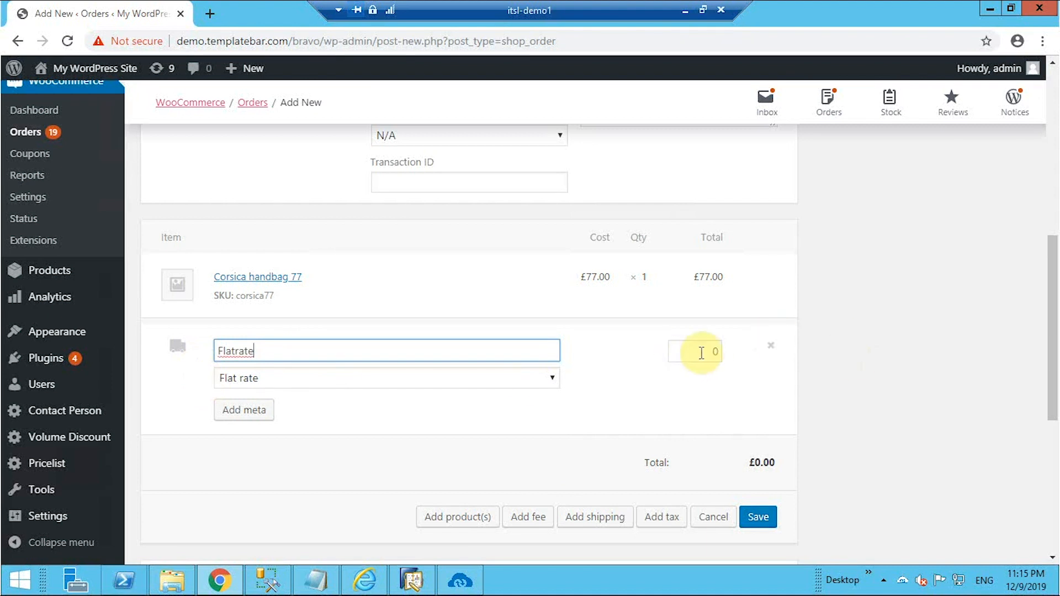
left_click(703, 352)
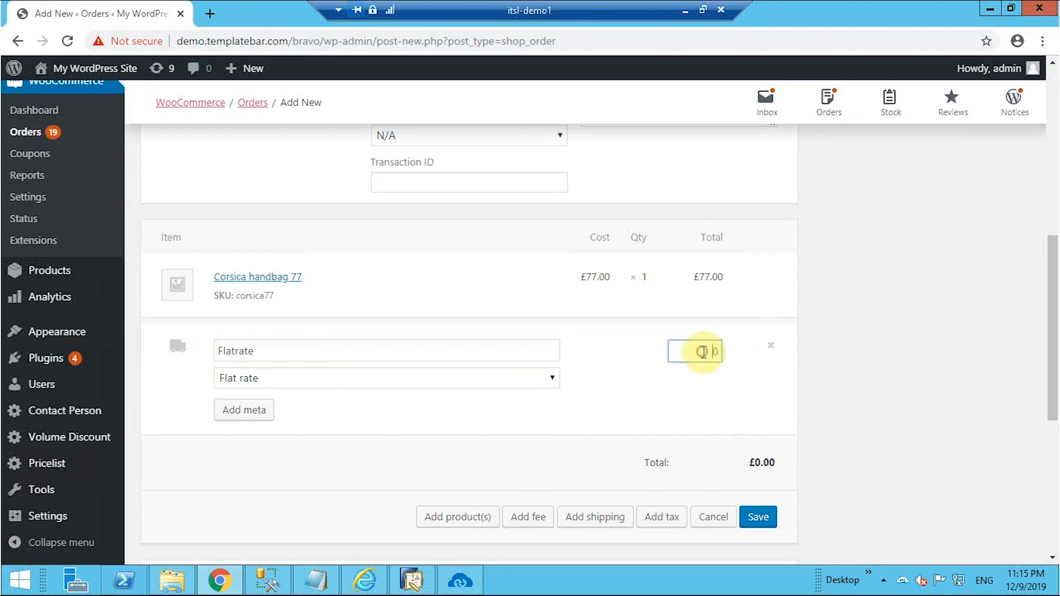
type("40")
left_click(761, 517)
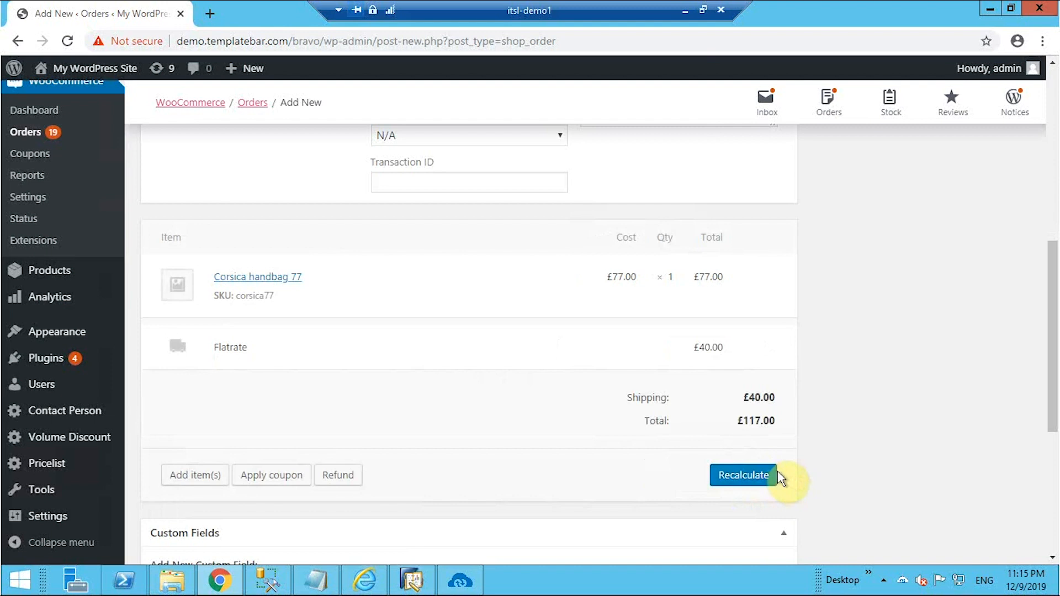
Recalculate the order totals with FL tax to £125.19 and create the order.
left_click(762, 481)
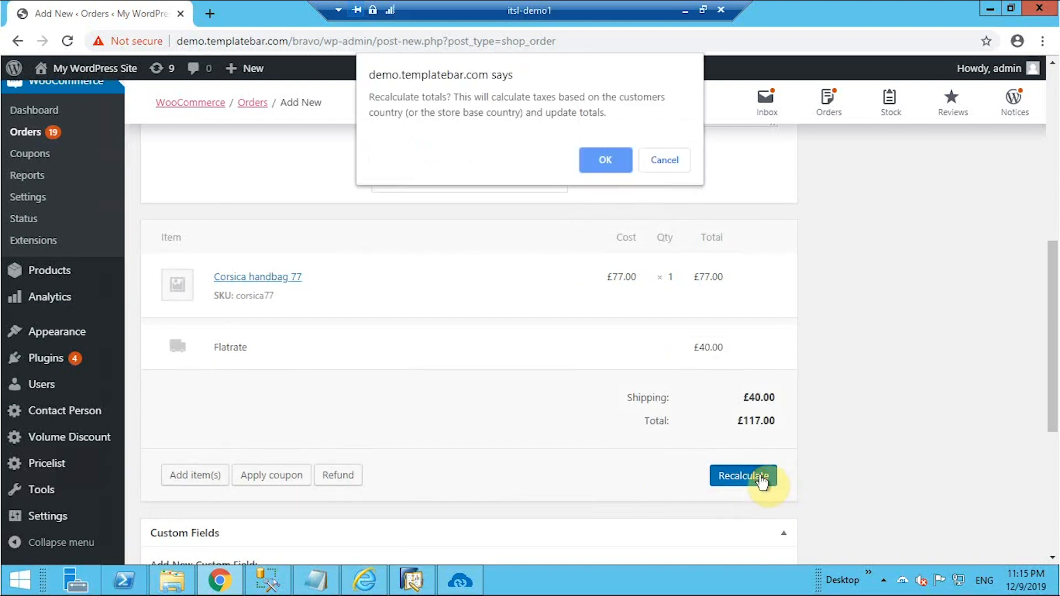
left_click(612, 164)
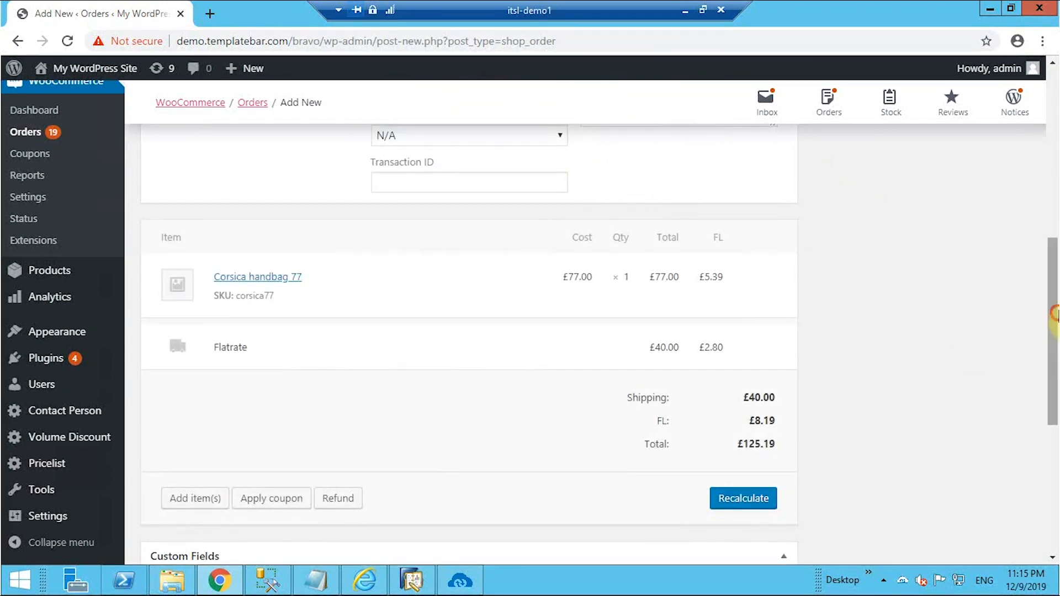
left_click_drag(1052, 320, 1055, 105)
left_click(997, 275)
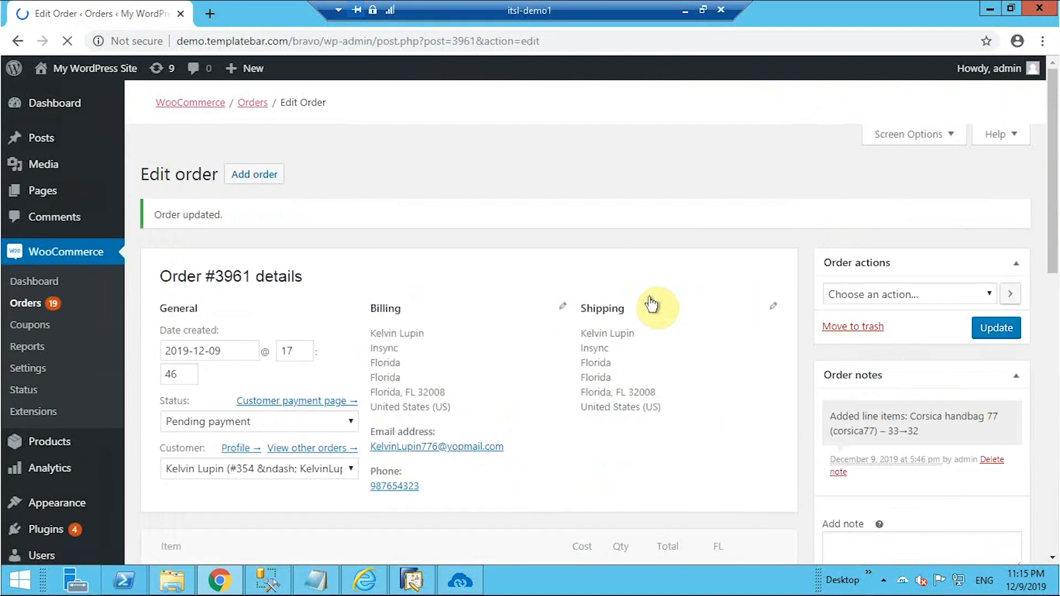
Run the Sales Orders Add sync in APPSeCONNECT's Sync Panel.
left_click(464, 581)
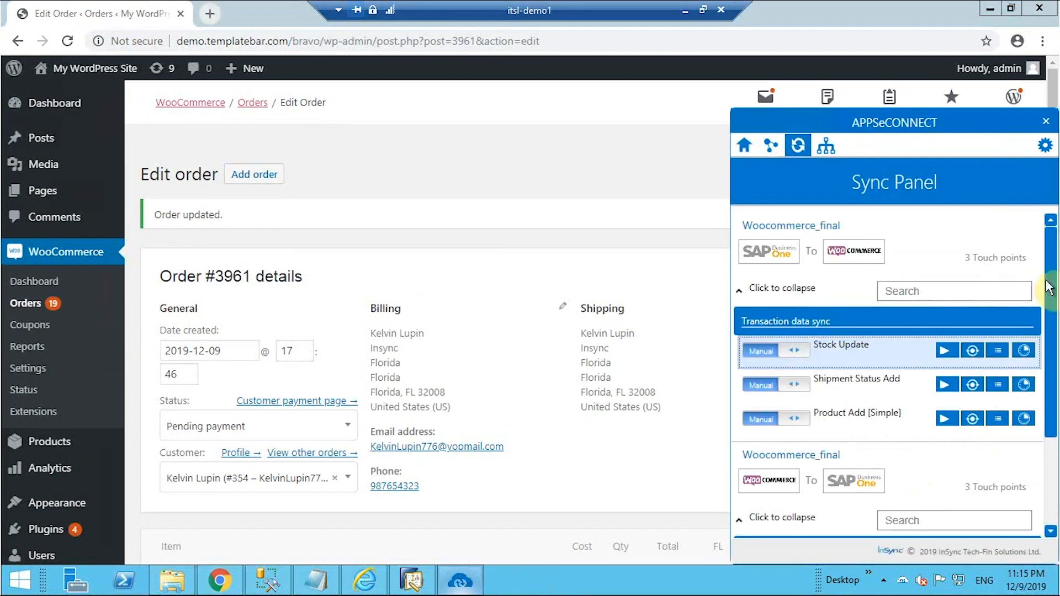
left_click(739, 290)
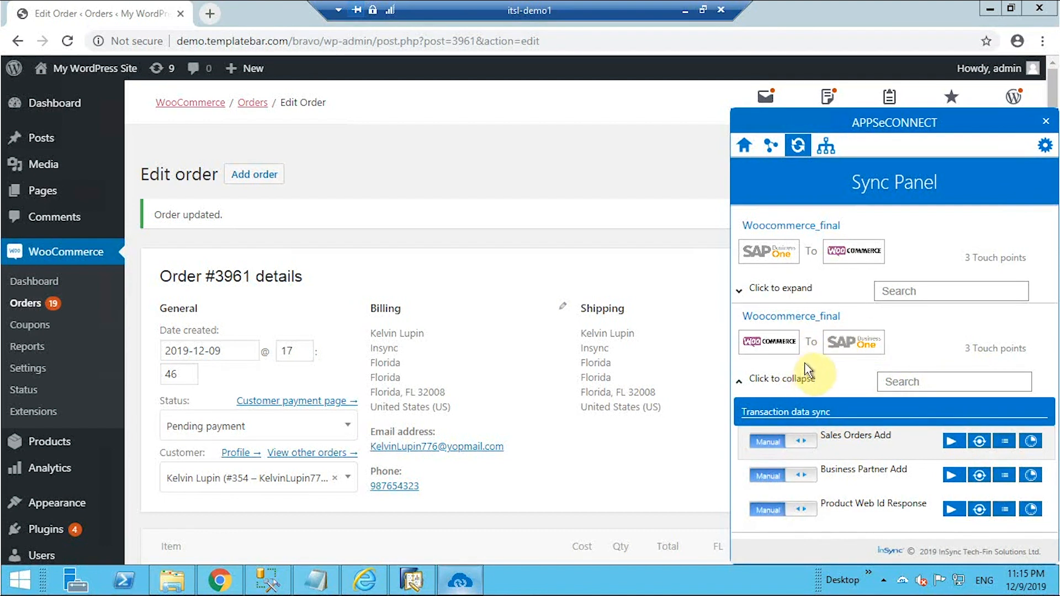
left_click(950, 444)
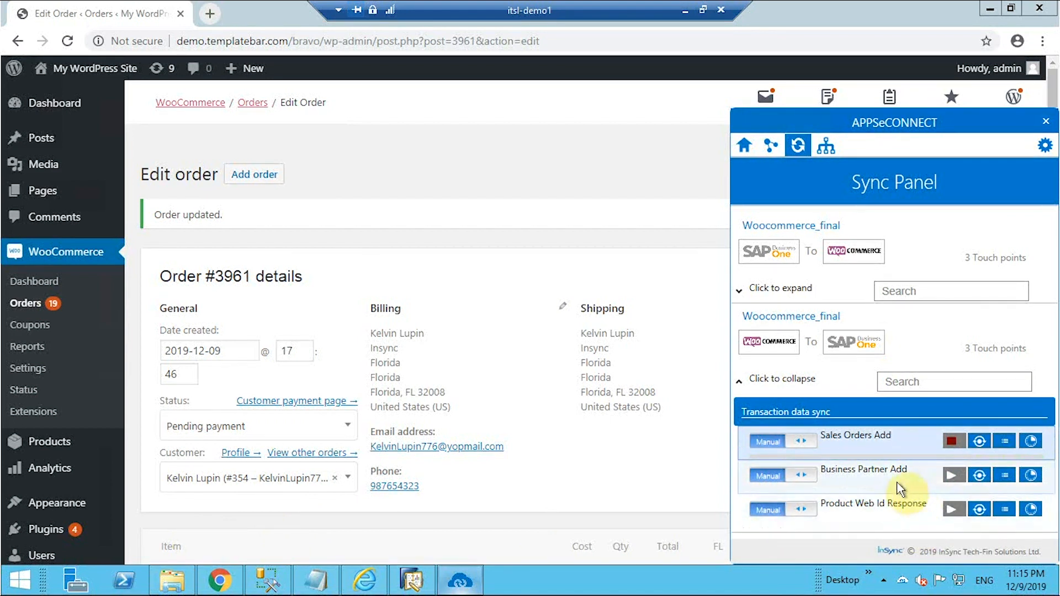
left_click(978, 443)
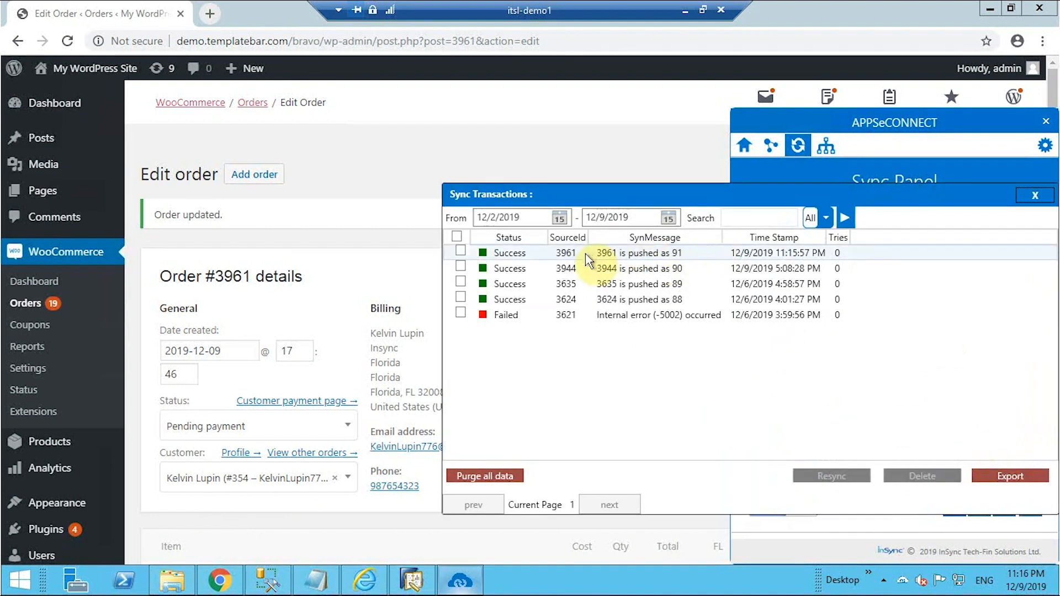
left_click(1036, 195)
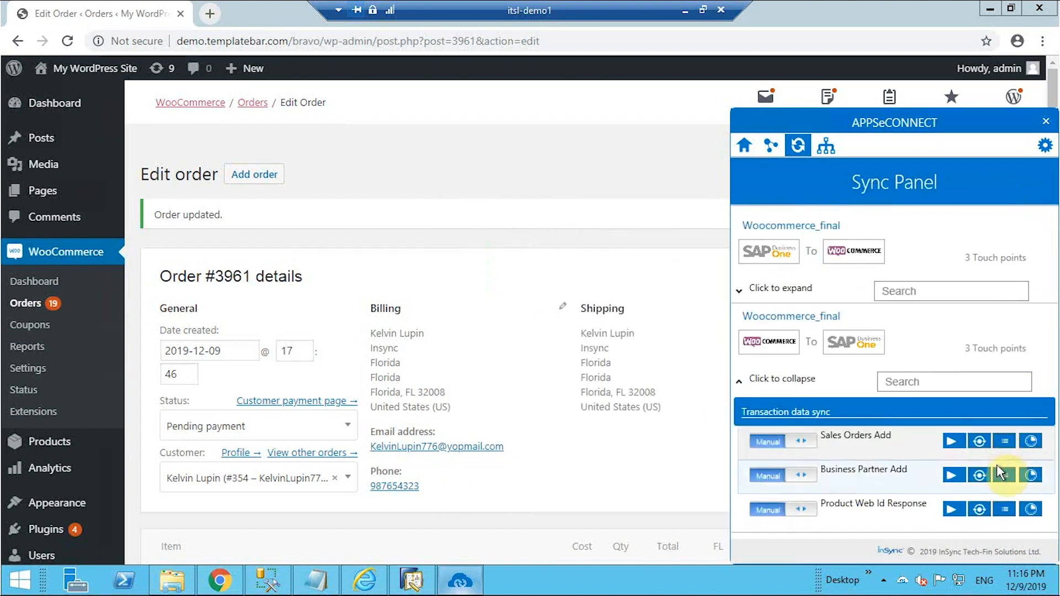
left_click(1005, 442)
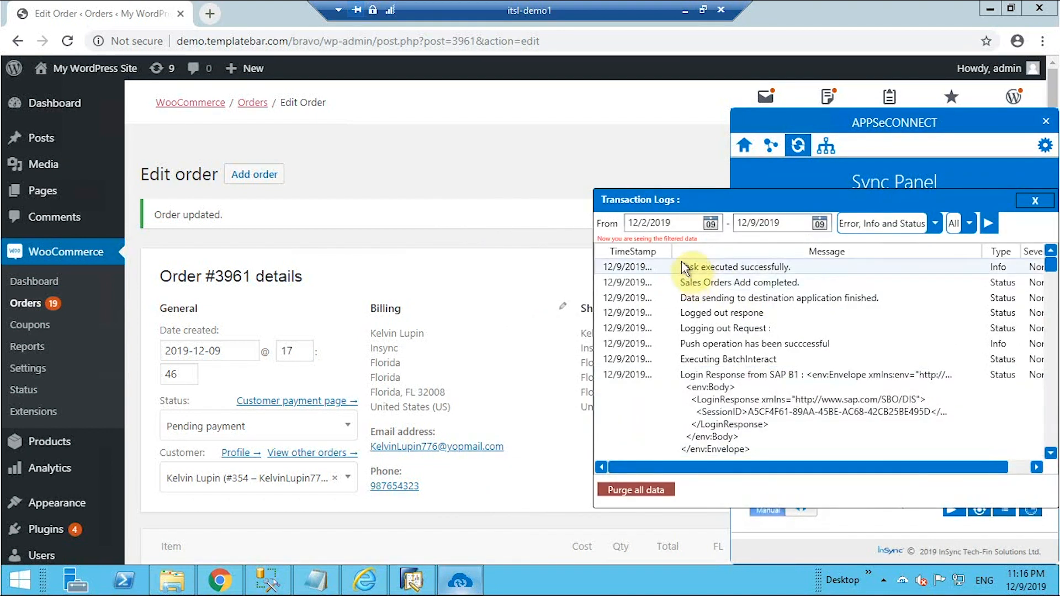
left_click_drag(674, 252, 708, 252)
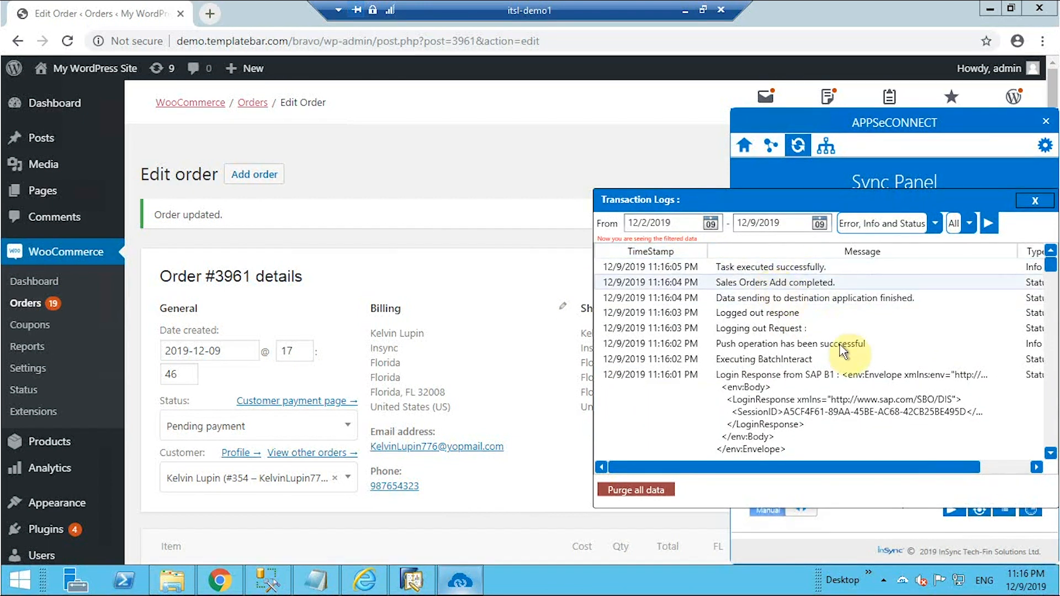
left_click(1035, 200)
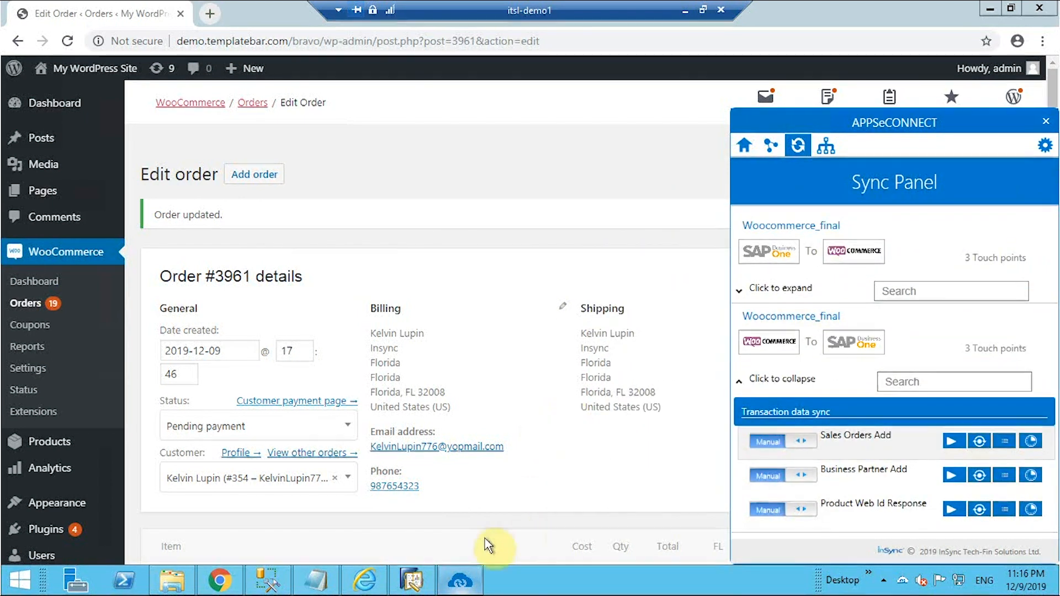
left_click(411, 580)
left_click_drag(214, 276, 219, 164)
Find sales order 91 (corsica77, $125.19 total) under Sales - A/R and copy it to a delivery.
left_click(98, 274)
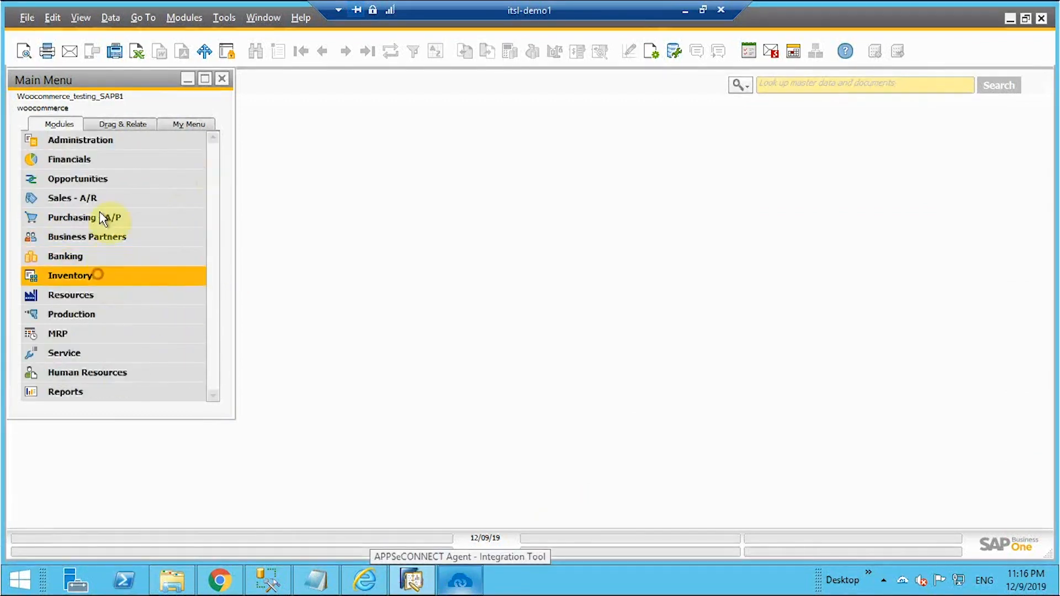
left_click(89, 198)
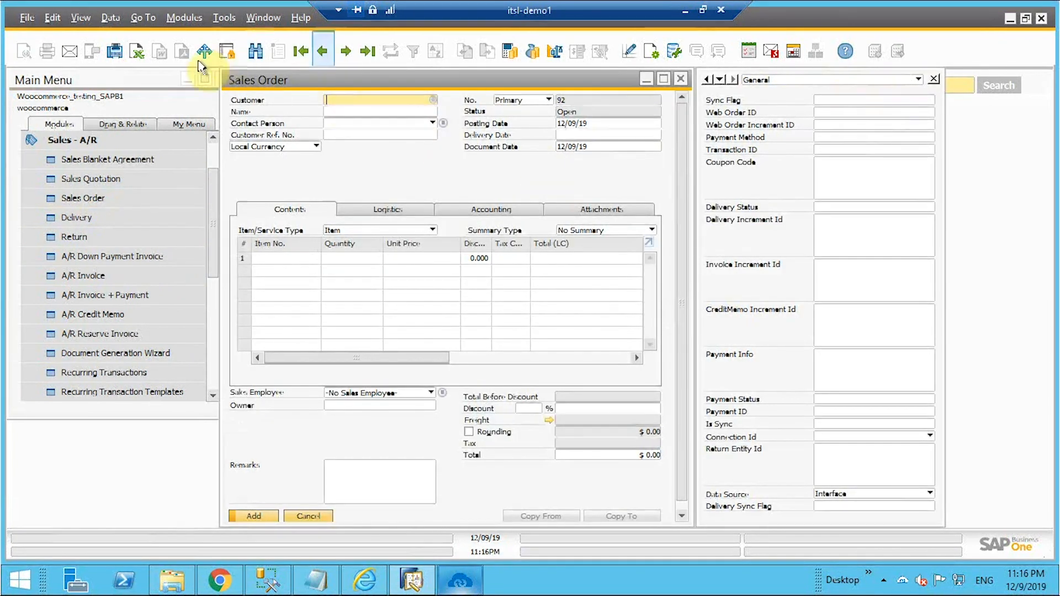
left_click(256, 50)
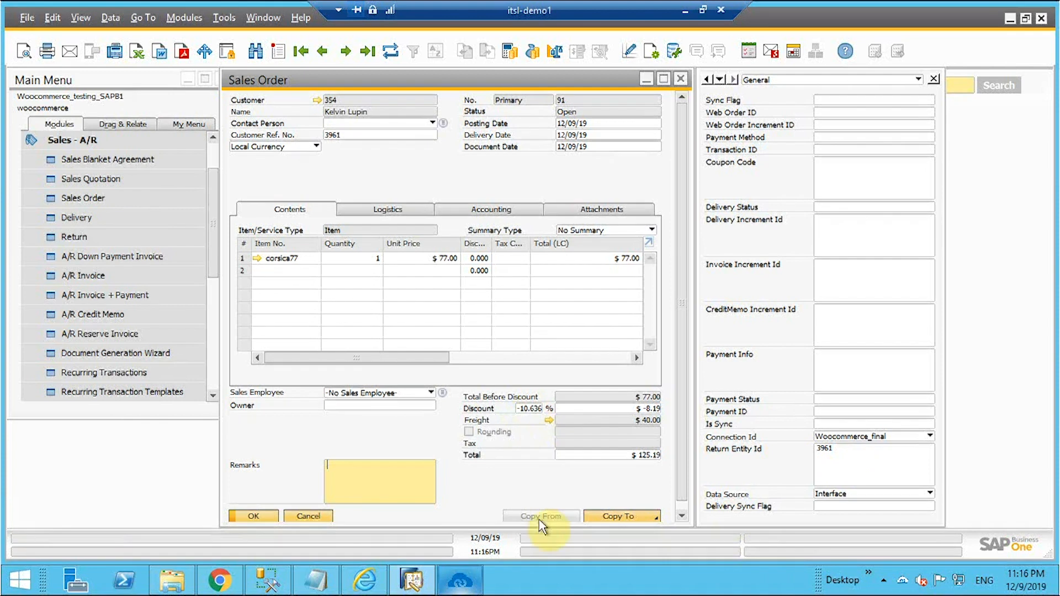
left_click(629, 518)
left_click(621, 476)
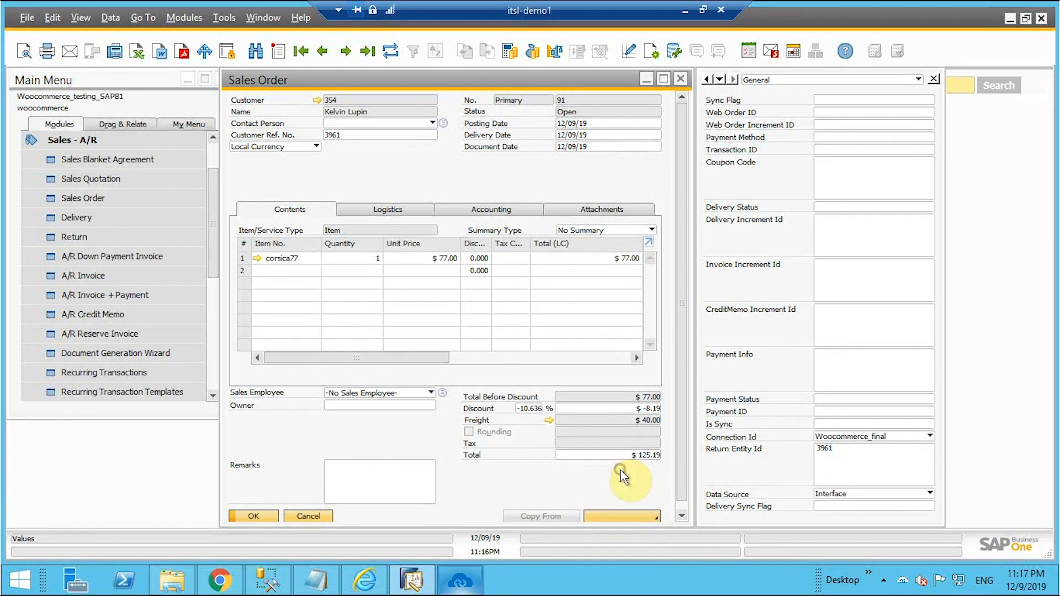
Set row 1's tax code to FL and add Delivery 63, totalling $131.15.
left_click(537, 258)
left_click(539, 258)
left_click(372, 391)
left_click(273, 517)
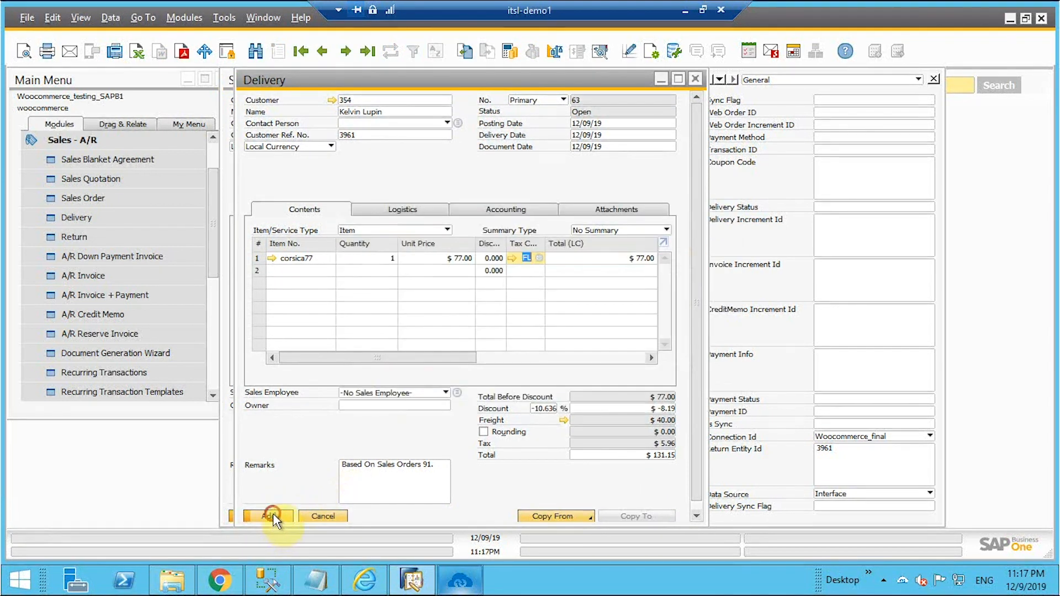
left_click(367, 304)
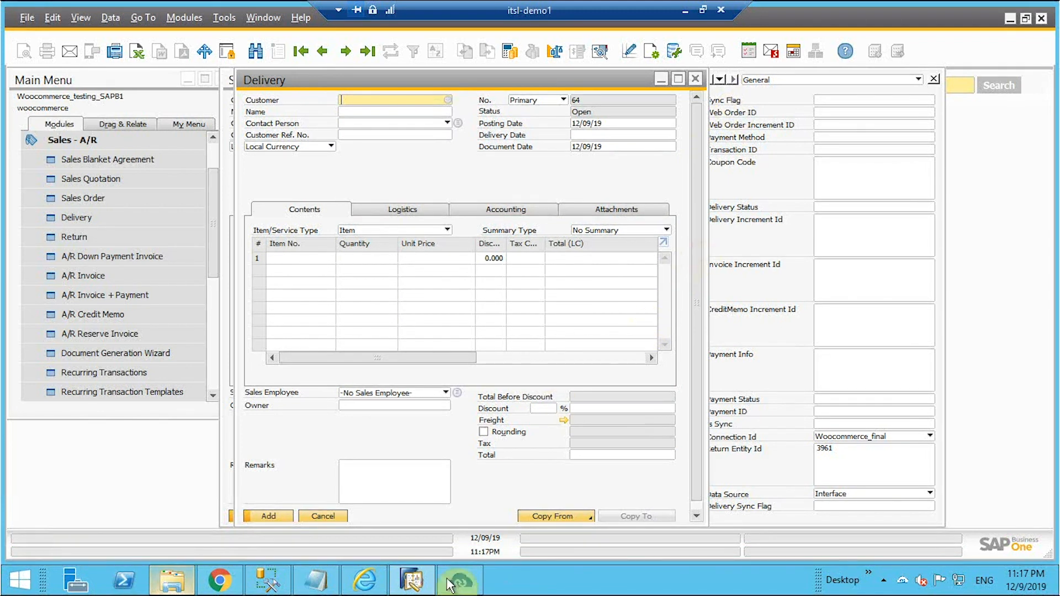
Start the Shipment Status Add sync from APPSeCONNECT's SAP-to-WooCommerce section, returning to the order page.
left_click(231, 585)
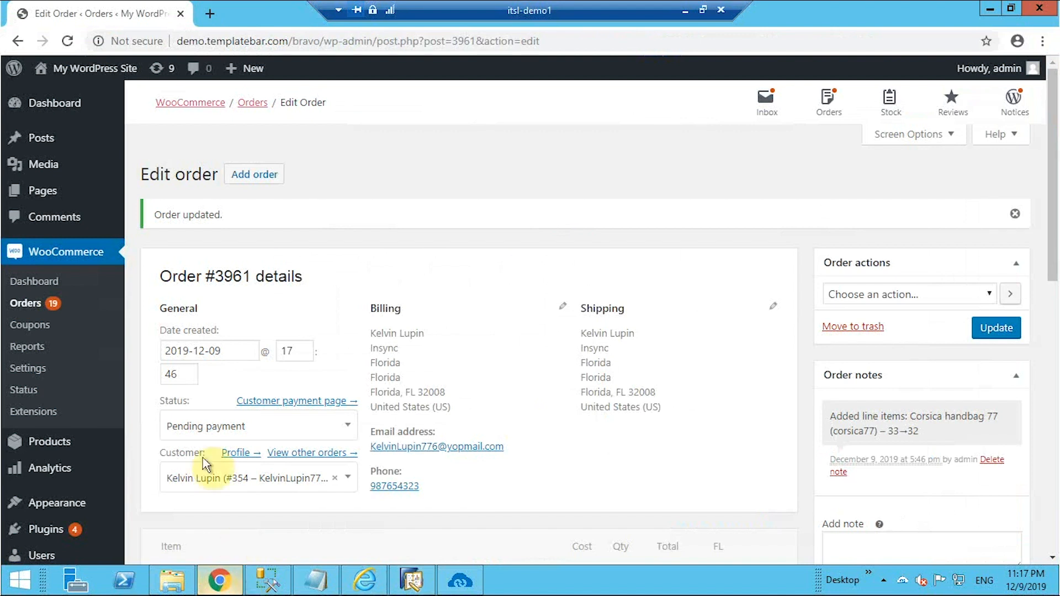
scroll(281, 411, "down", 3)
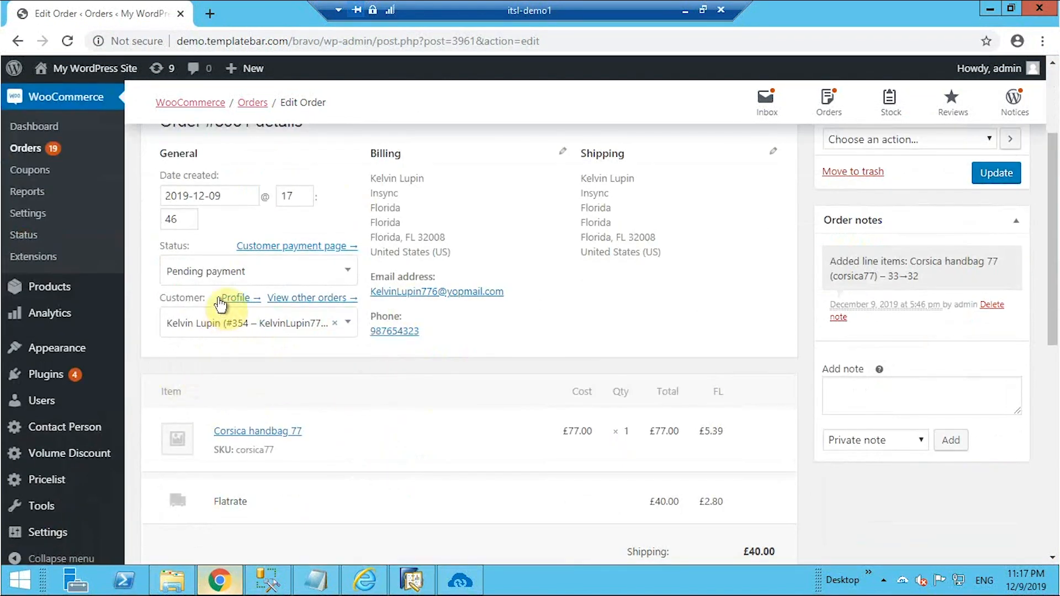
left_click(461, 581)
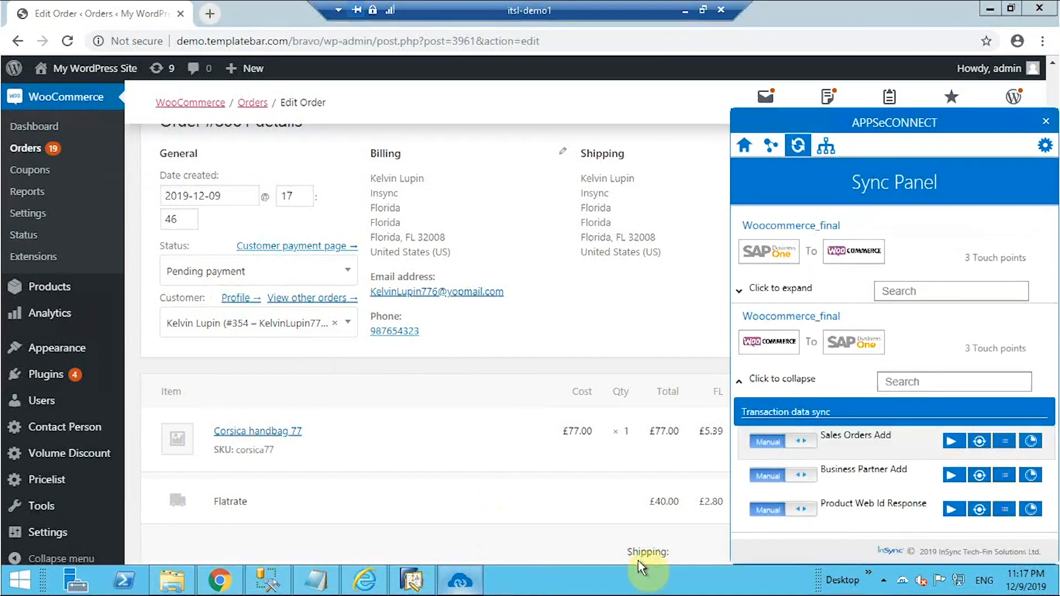
left_click(740, 292)
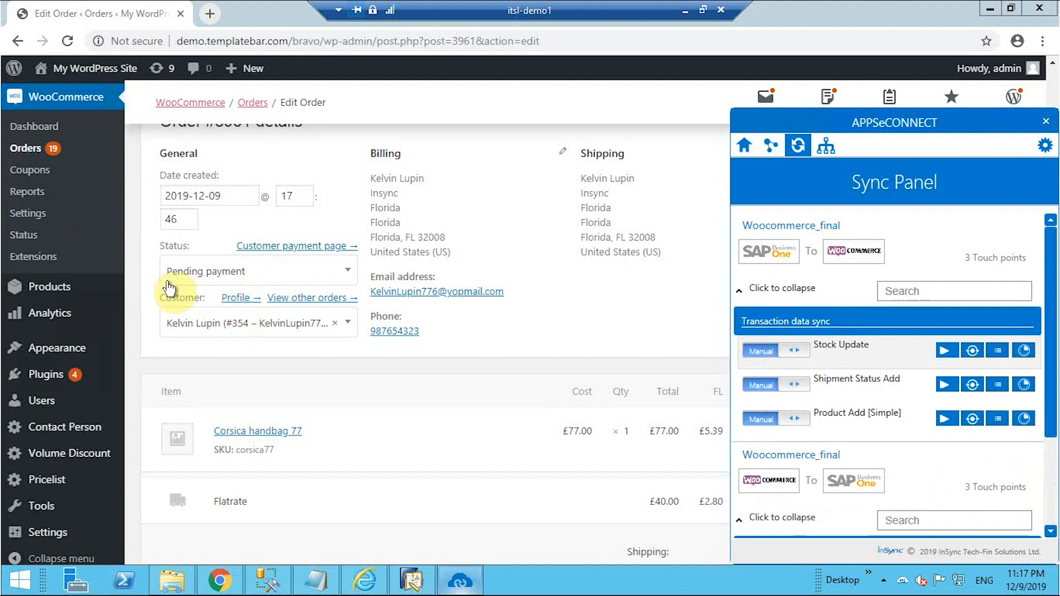
left_click(949, 388)
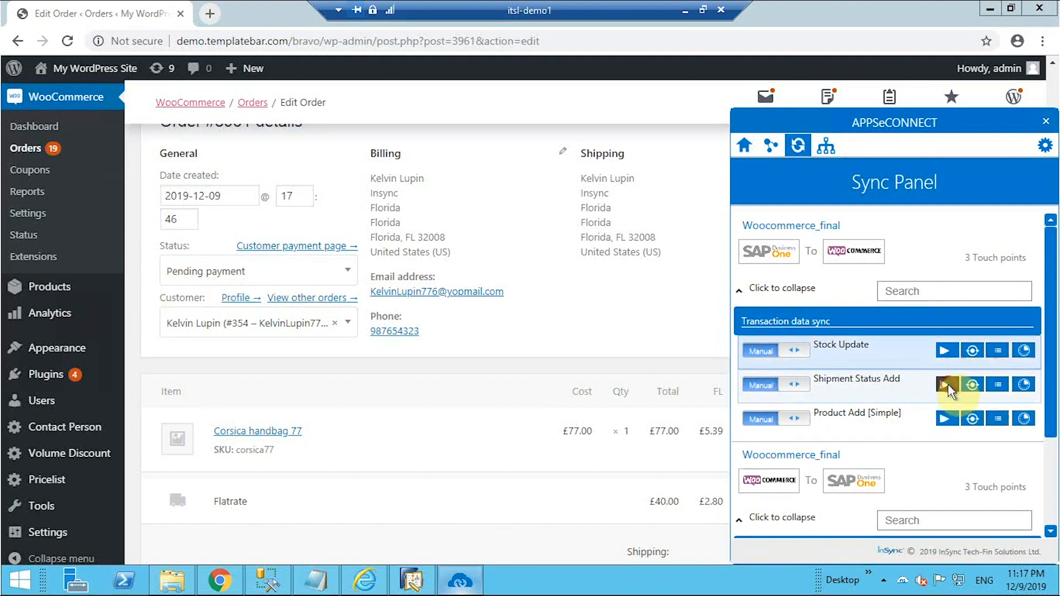
left_click(614, 320)
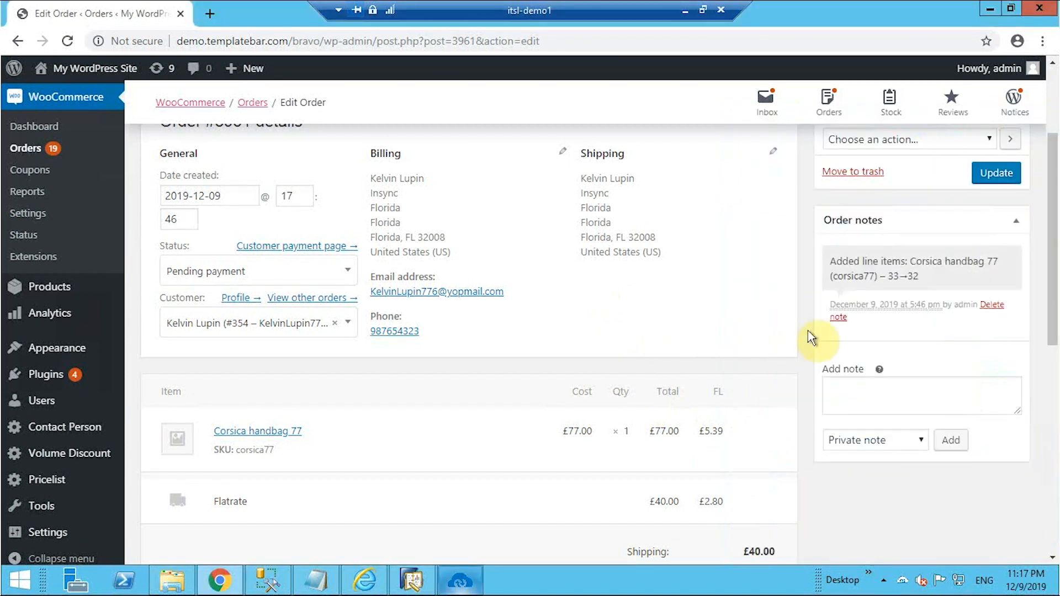
mouse_move(111, 307)
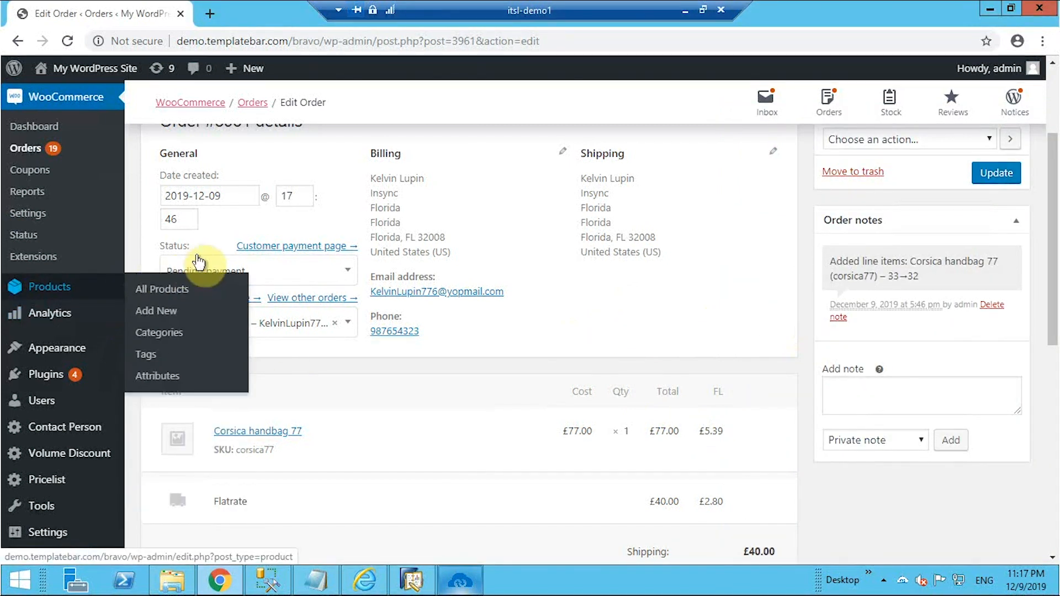
left_click(68, 42)
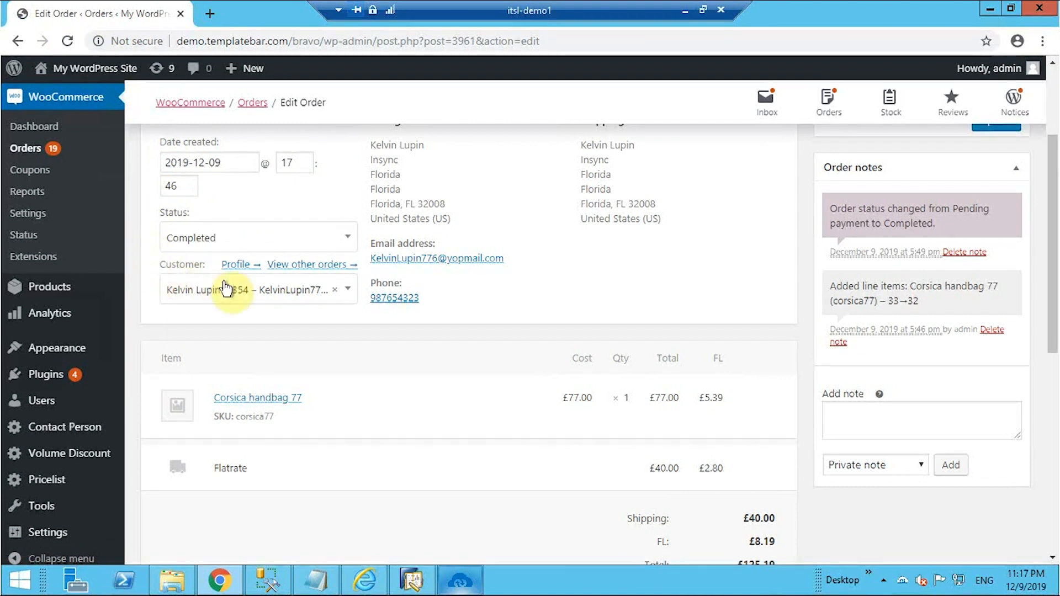
scroll(265, 319, "up", 3)
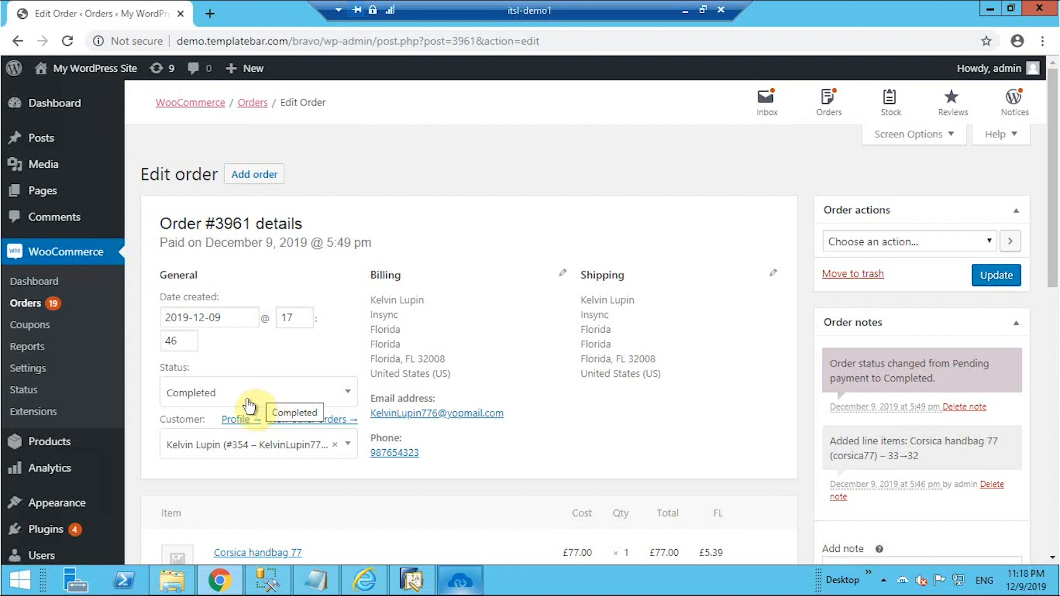
left_click(34, 306)
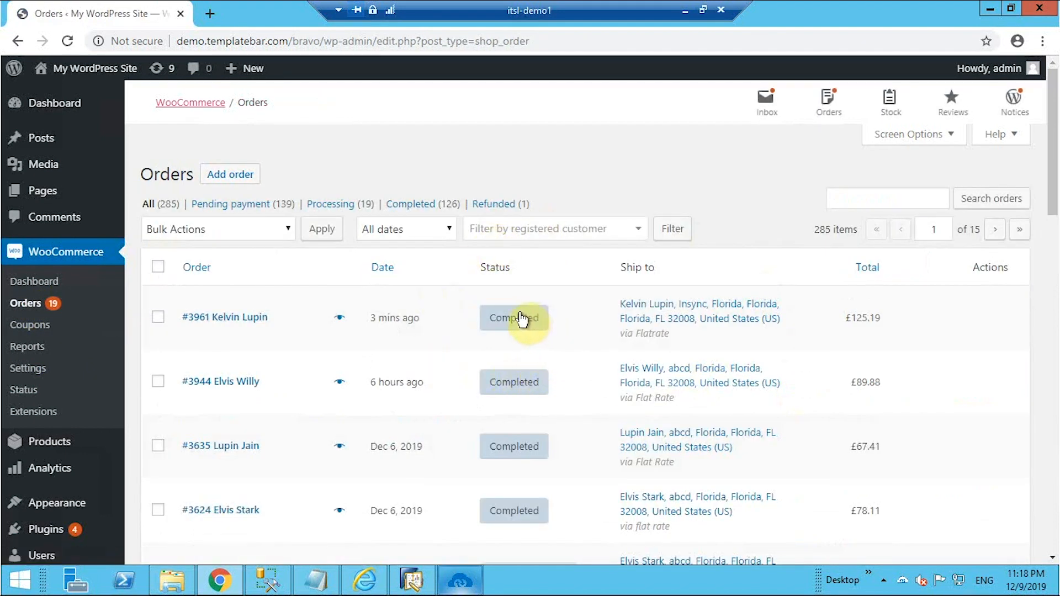
left_click(237, 317)
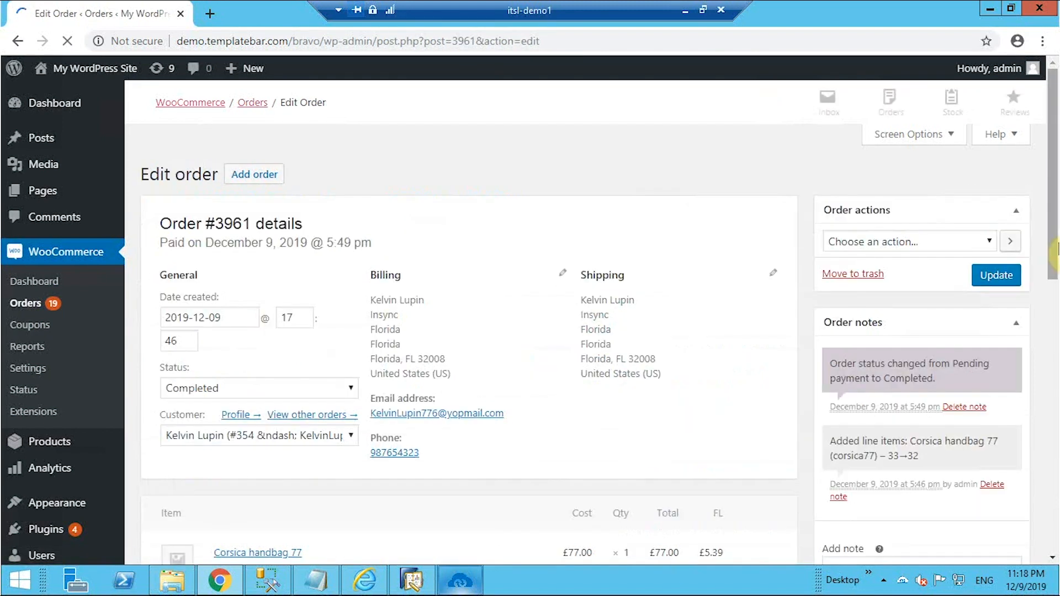
Minimise Chrome and SAP Business One to reveal the desktop.
mouse_move(907, 408)
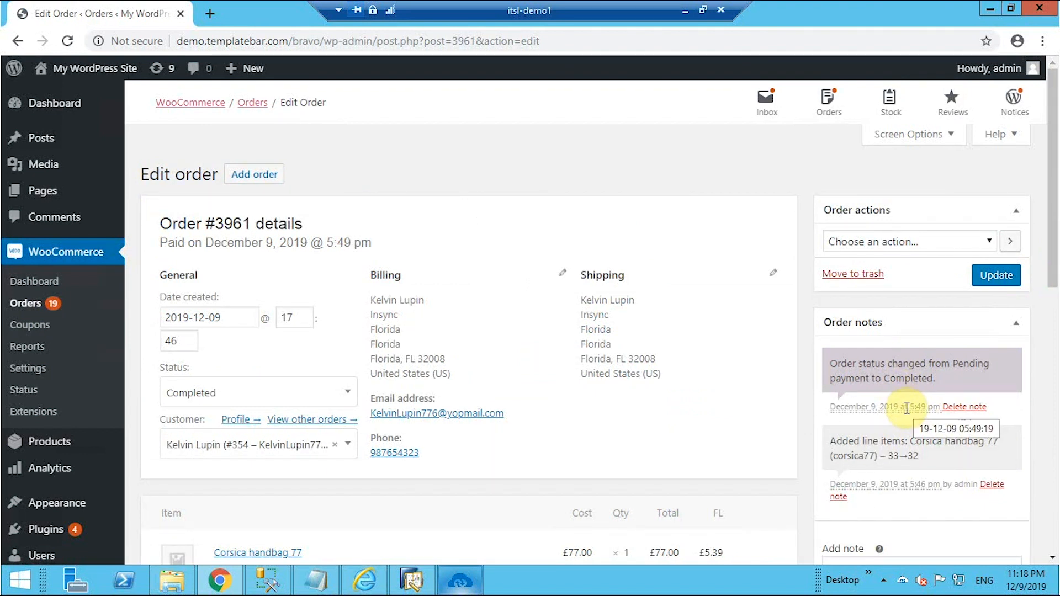
left_click(987, 10)
left_click(1009, 15)
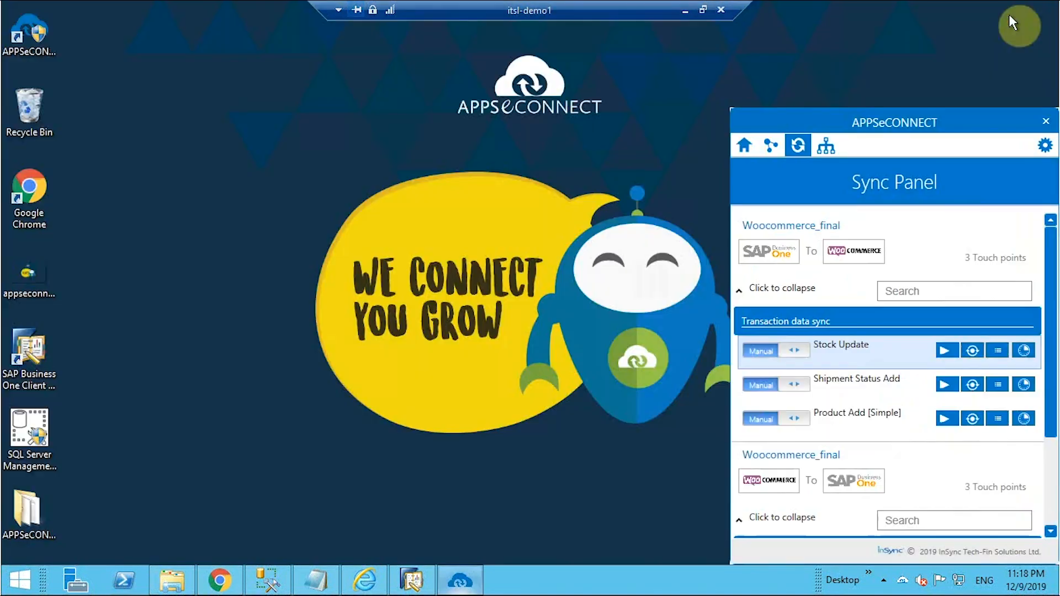